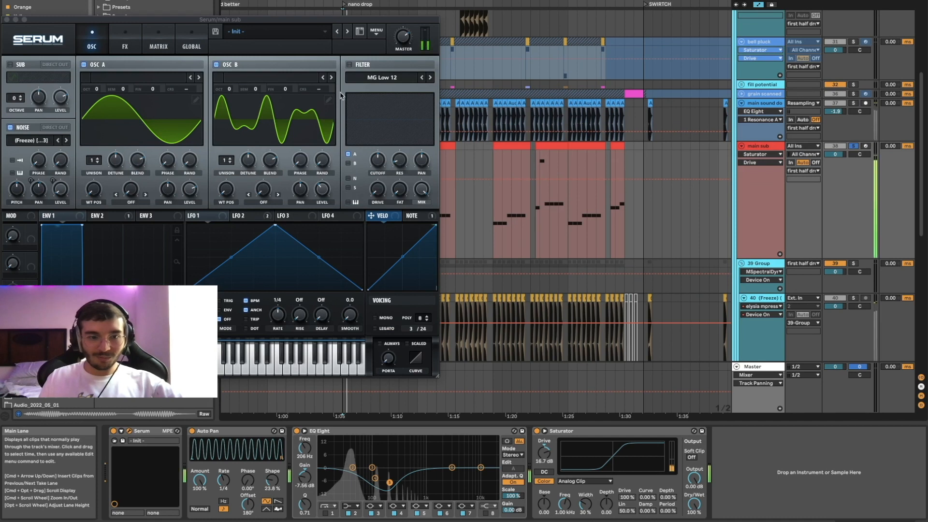
- Move the main sub's Serum window clear of the browser and show its LFO 2 settings
drag(190, 19, 362, 40)
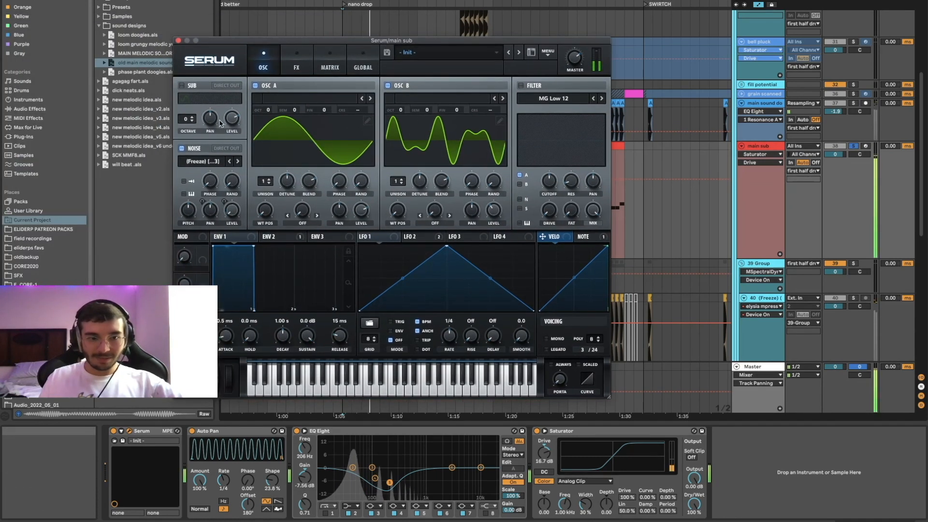
click(416, 237)
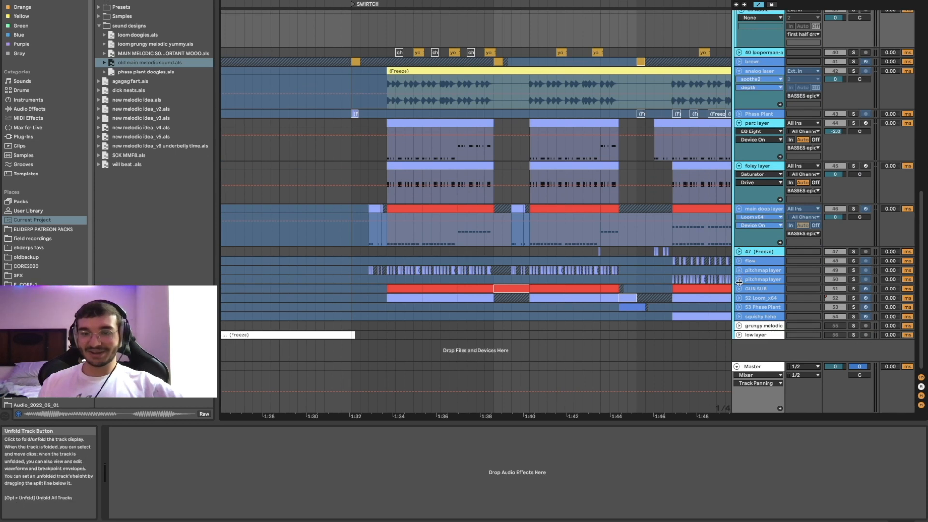
- Unfold the 52 Loom_x64 track, select the opening of its first clip after the SWIRTCH marker, and play it soloed
scroll(769, 349, up, 5)
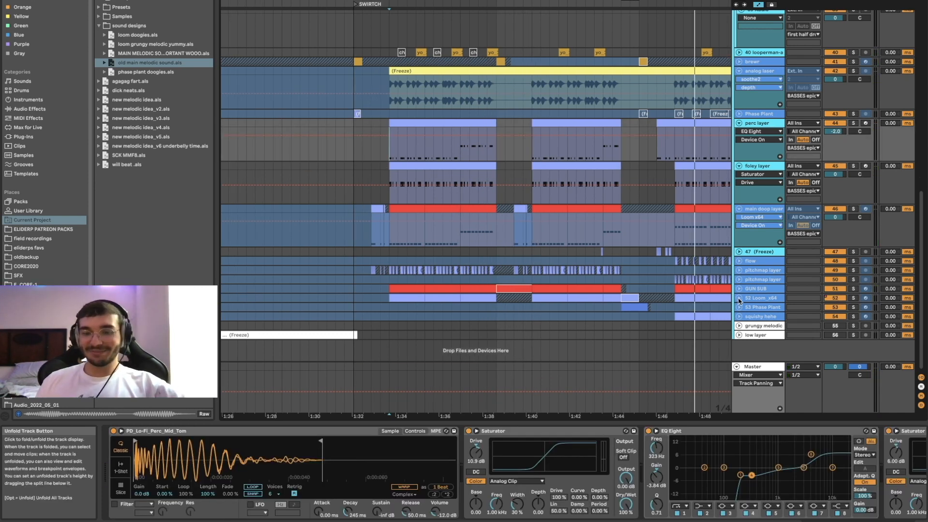
click(739, 298)
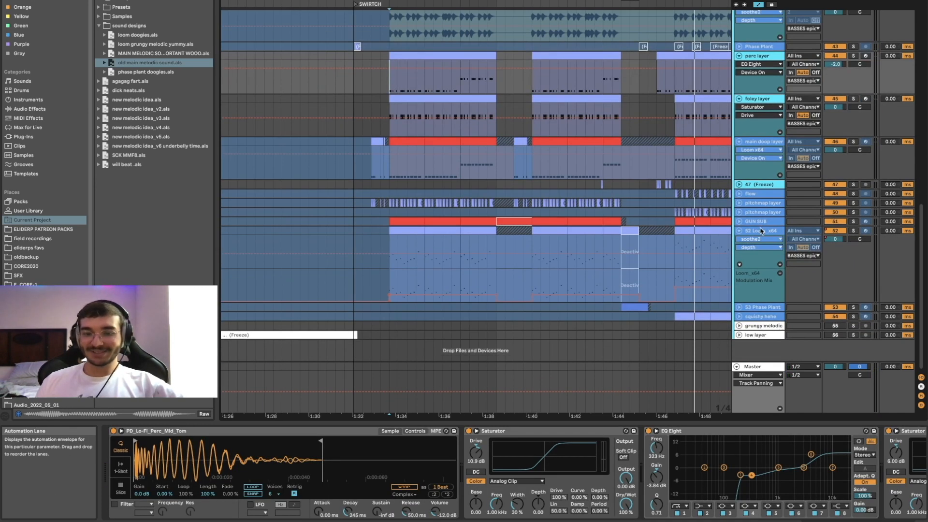
click(761, 230)
drag(425, 230, 400, 234)
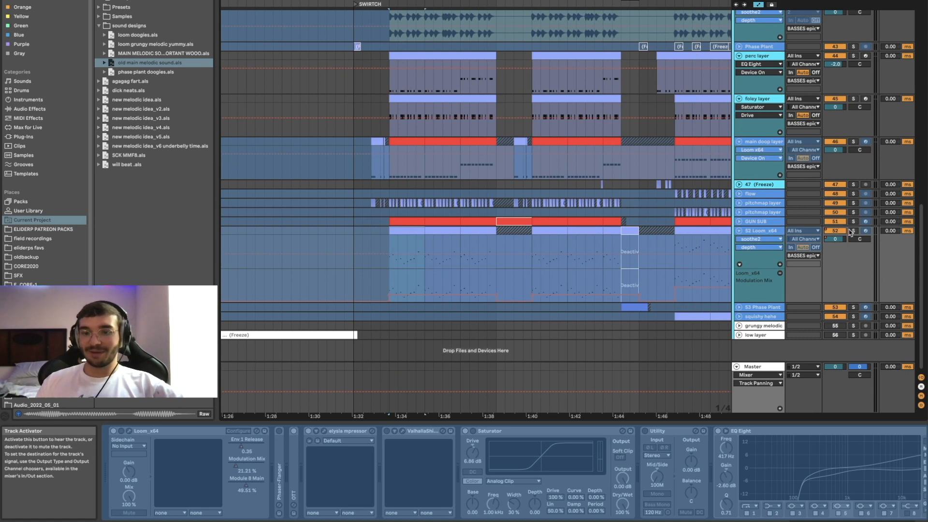
click(854, 231)
key(space)
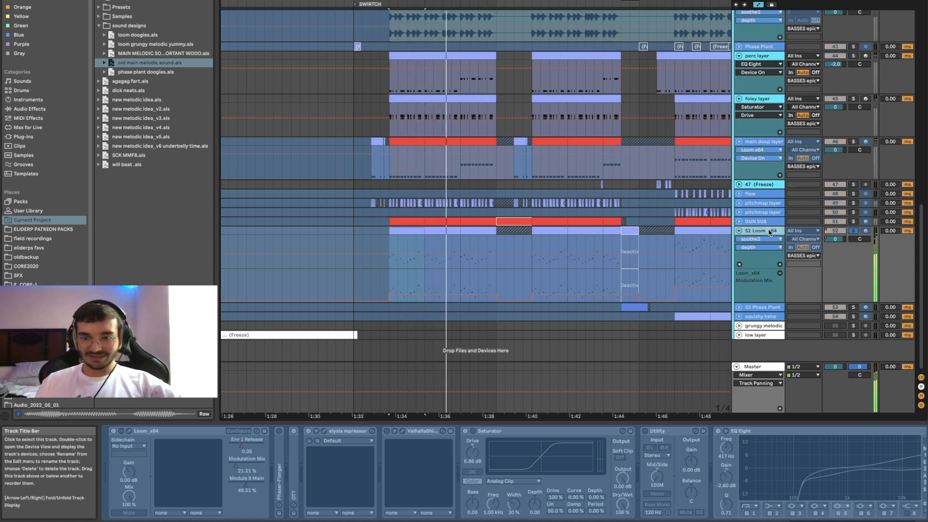
- Unfreeze the Loom_x64 track and open its Loom II synth on the Edit page
right_click(770, 233)
click(792, 312)
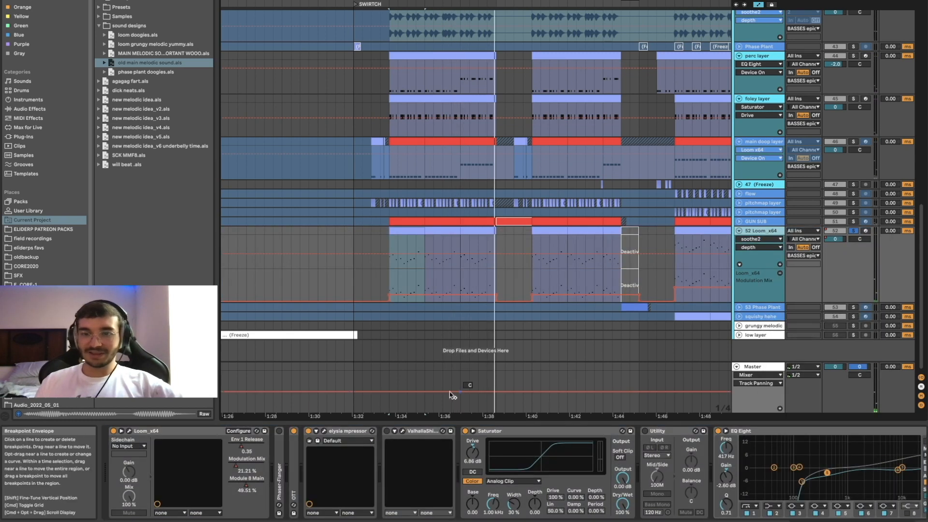
click(129, 431)
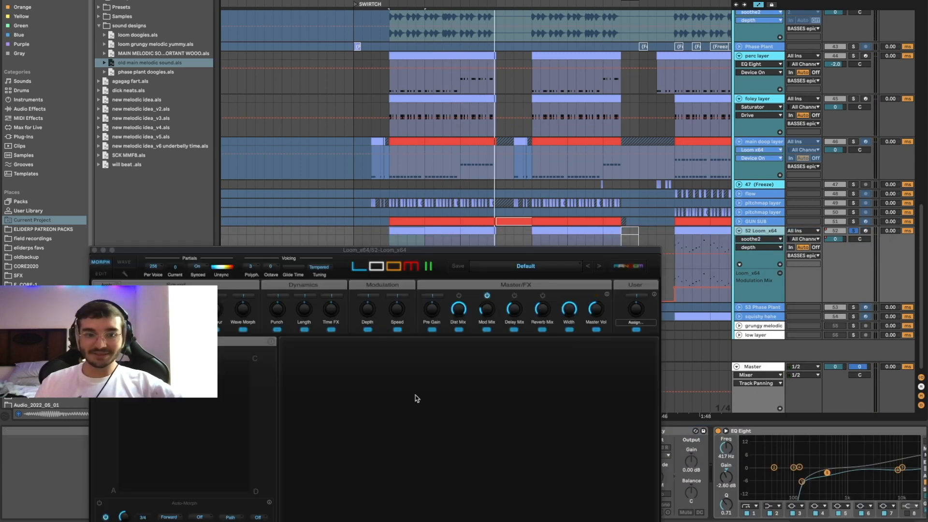
drag(319, 253, 382, 88)
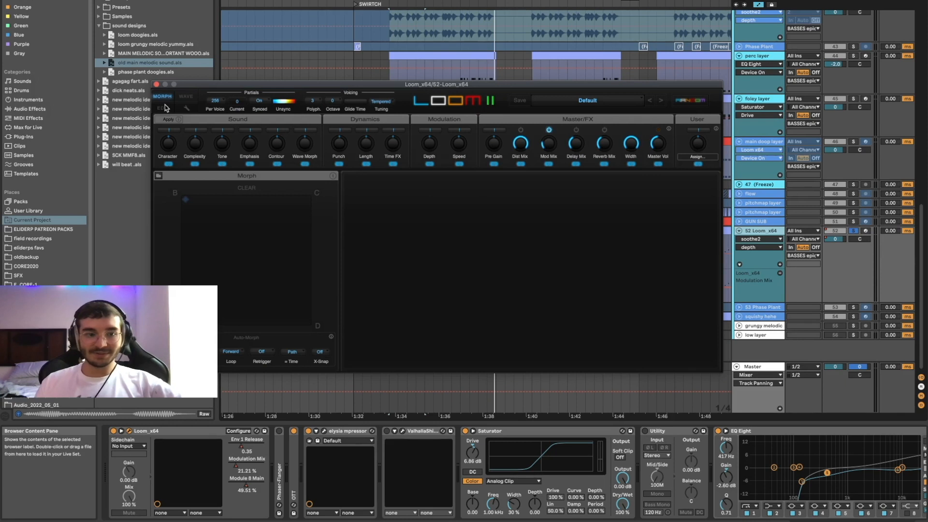
click(163, 108)
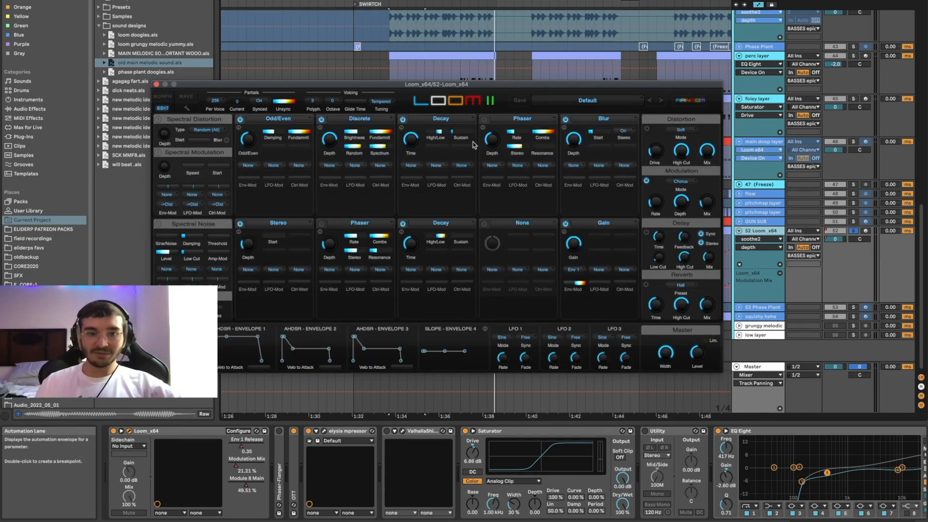
- Play the Loom part while trying out the Random (All) spectral distortion depth, then reset the depth and close the synth
key(space)
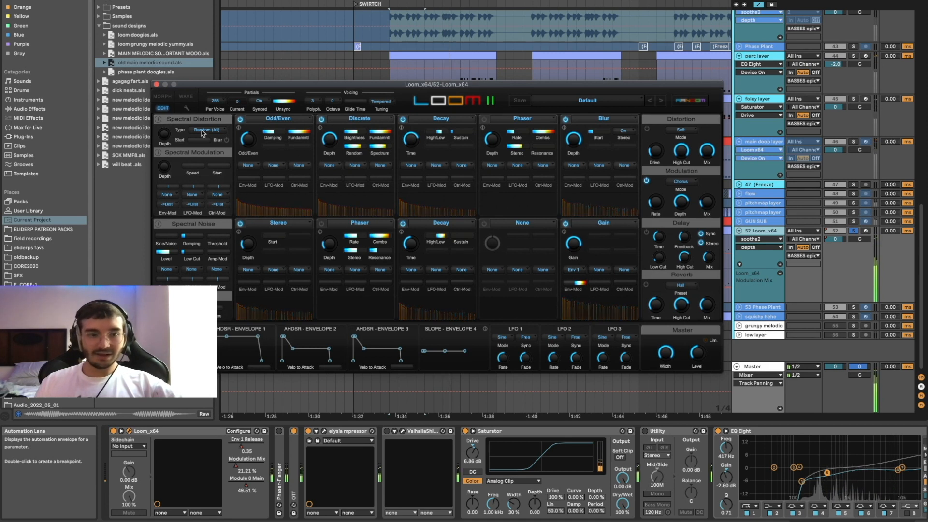
click(205, 130)
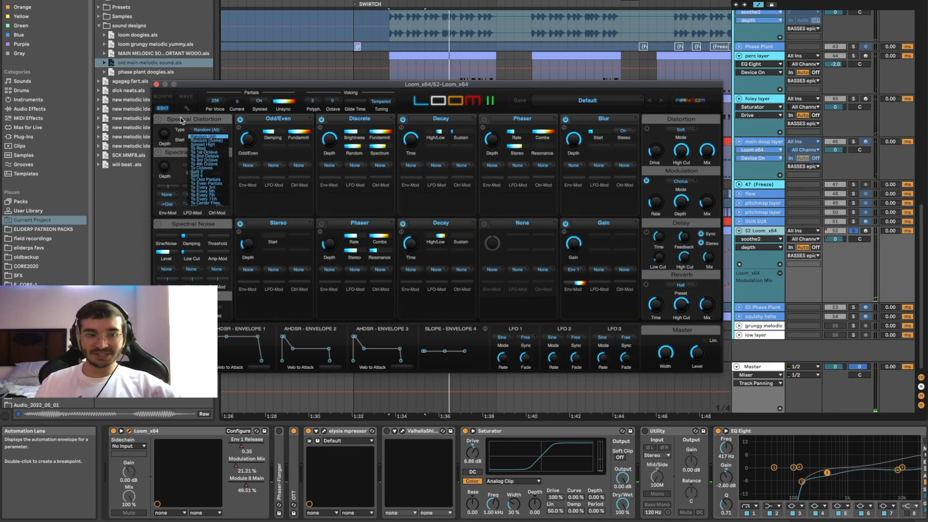
click(177, 127)
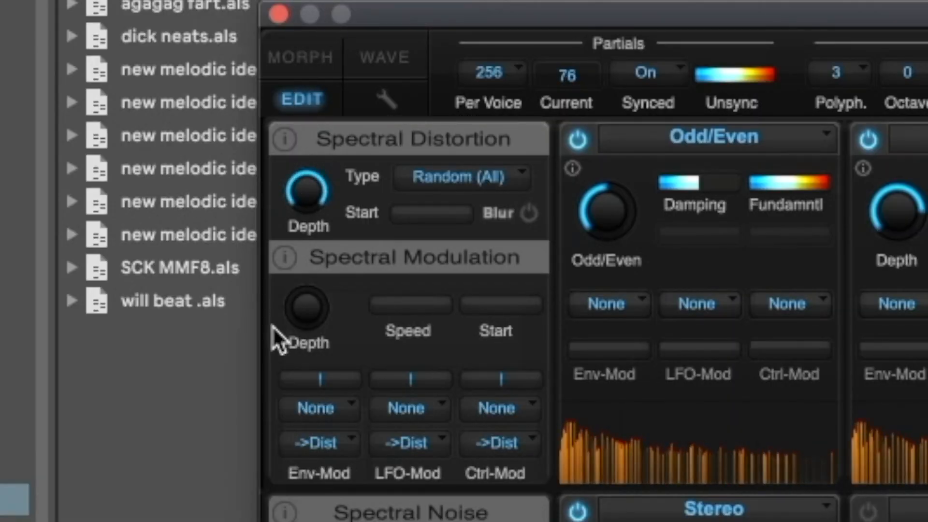
double_click(310, 195)
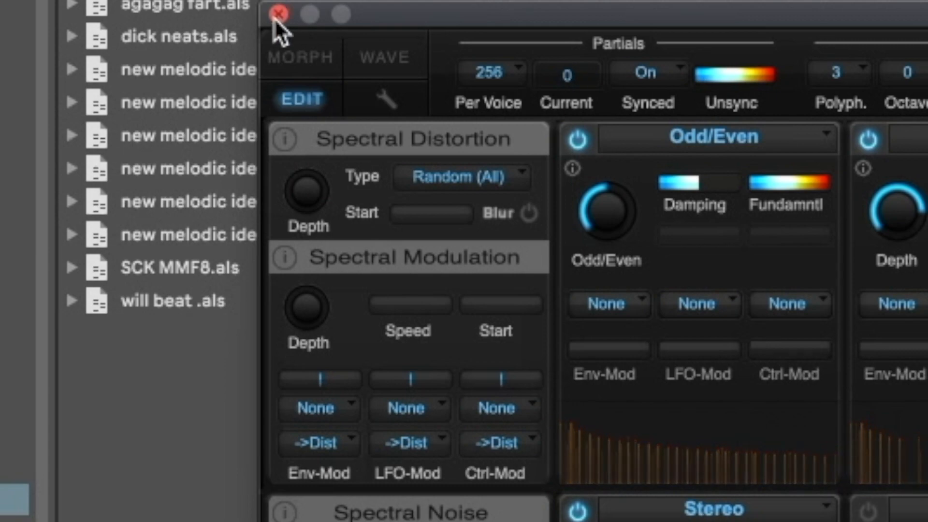
click(276, 16)
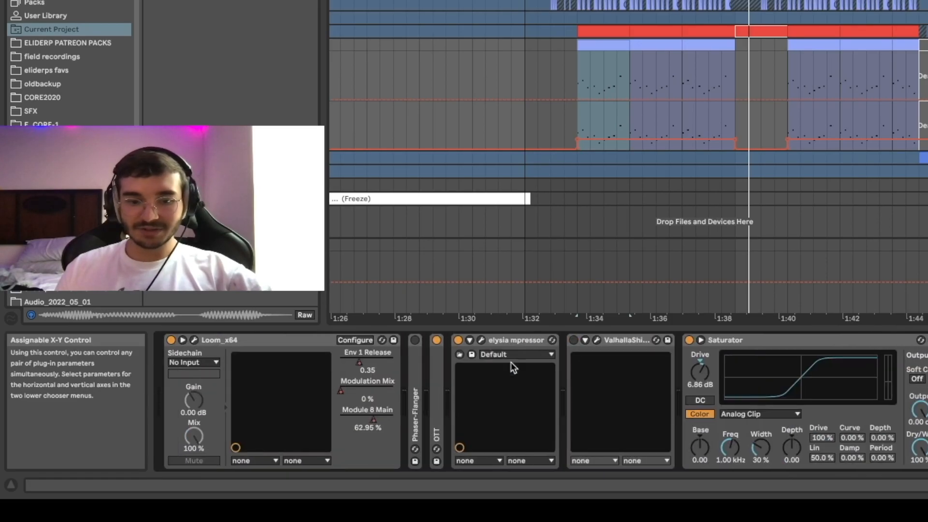
- Examine the Loom track's effects from OTT through Saturator, EQ Eight and Echo, along with its automation lanes
click(497, 340)
click(481, 340)
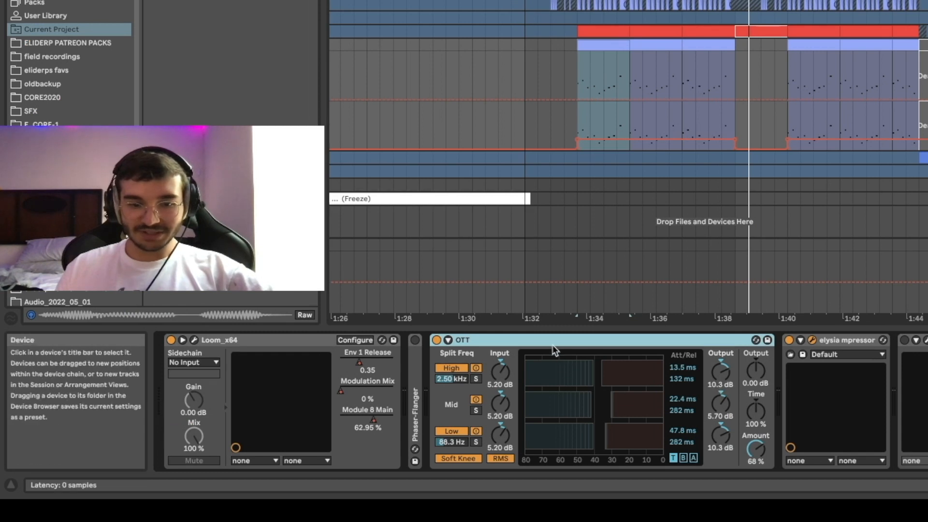
double_click(551, 338)
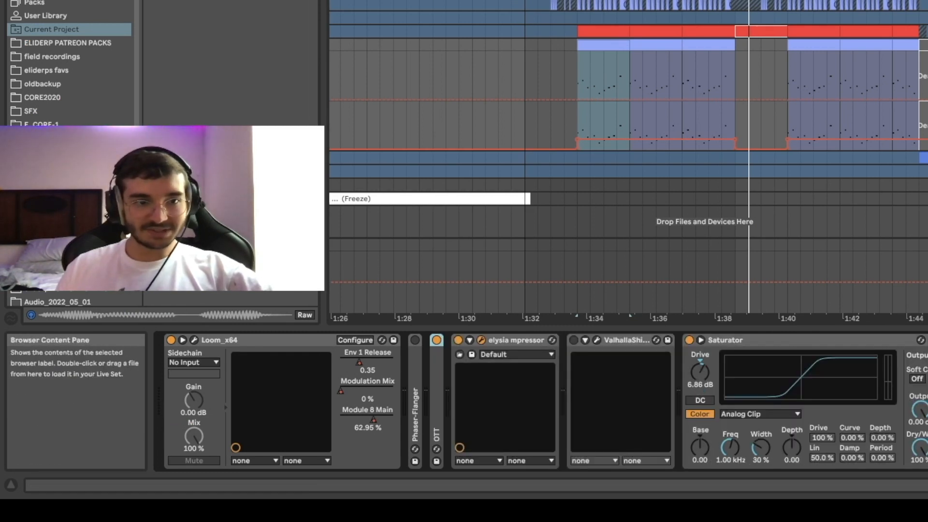
scroll(825, 363, right, 12)
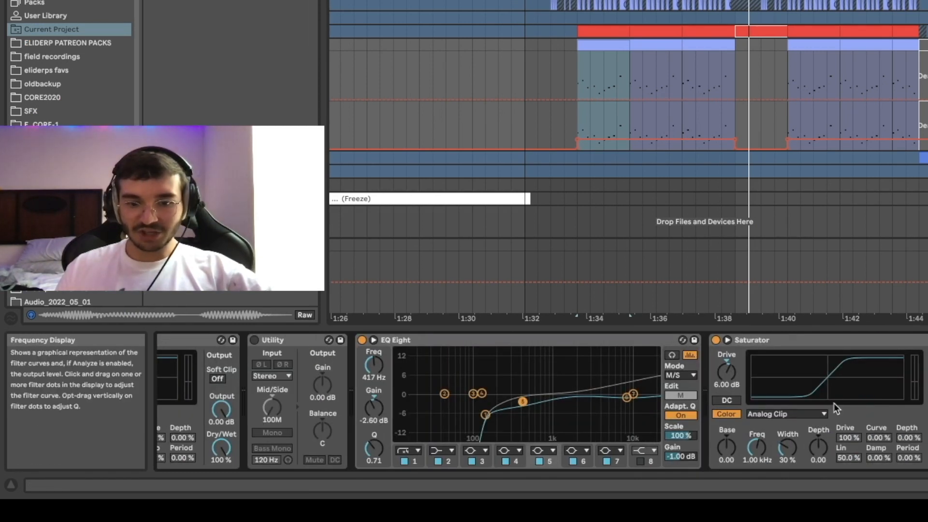
scroll(840, 396, right, 10)
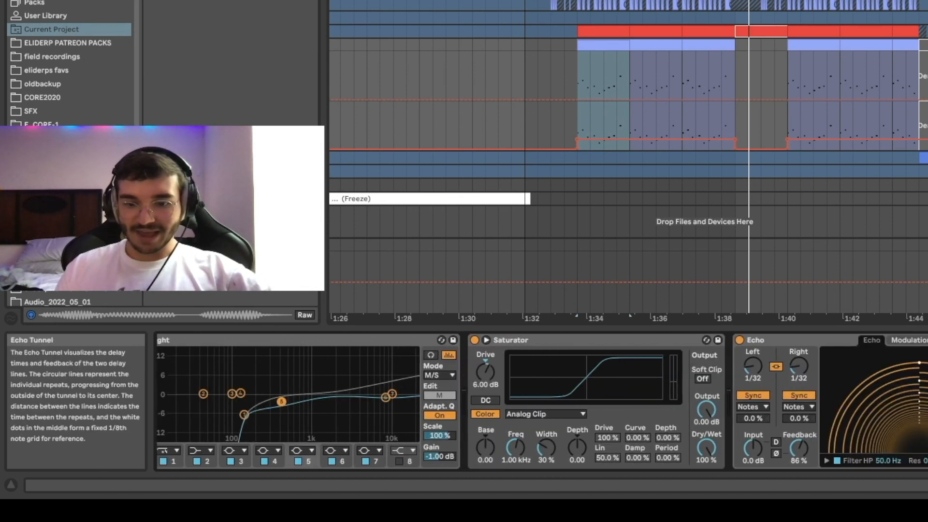
scroll(862, 107, right, 10)
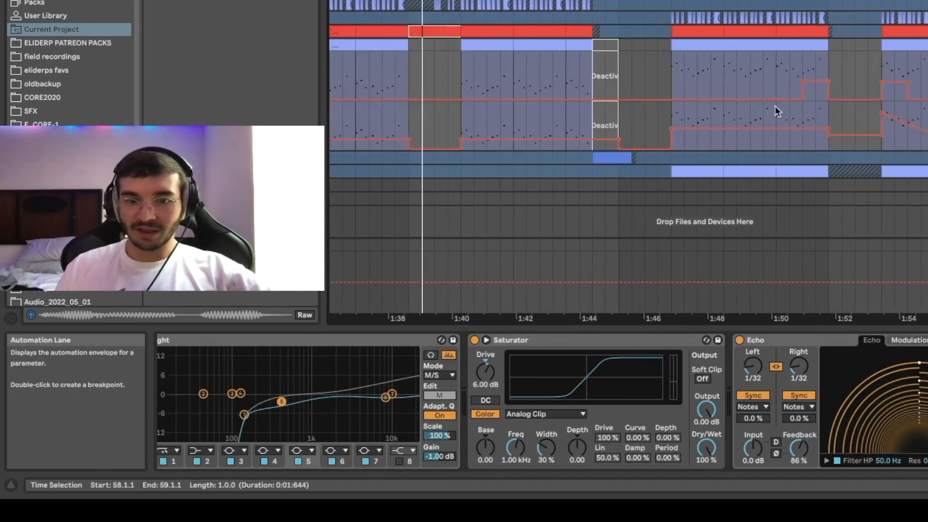
click(774, 77)
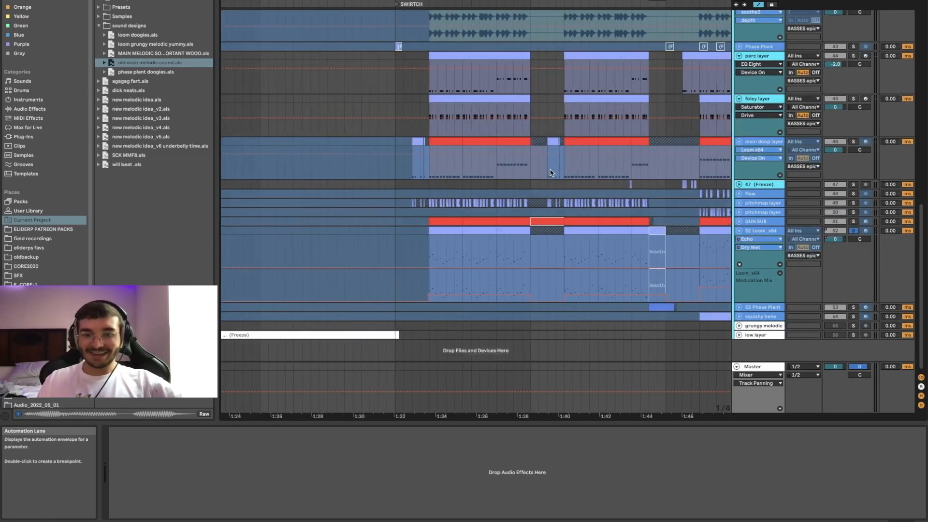
- Unfold the GUN SUB track and listen to it in solo
click(739, 221)
click(757, 228)
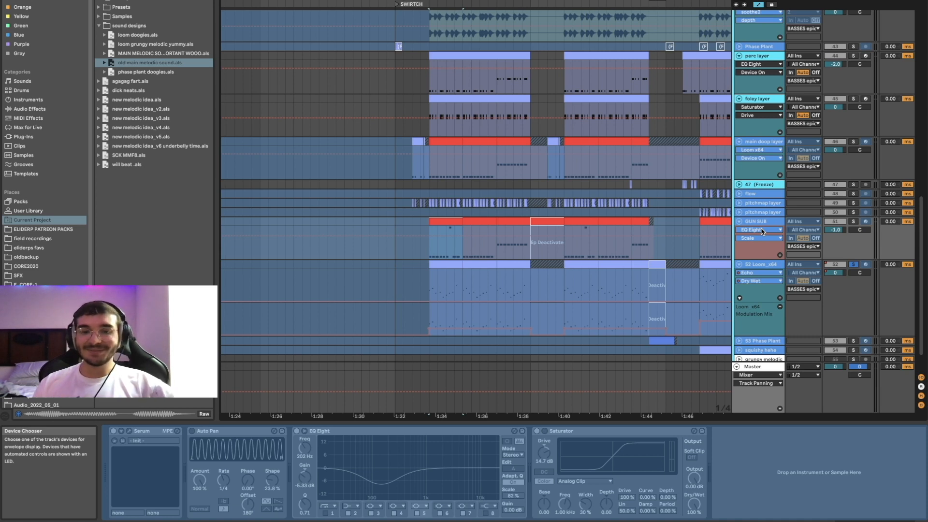
click(854, 221)
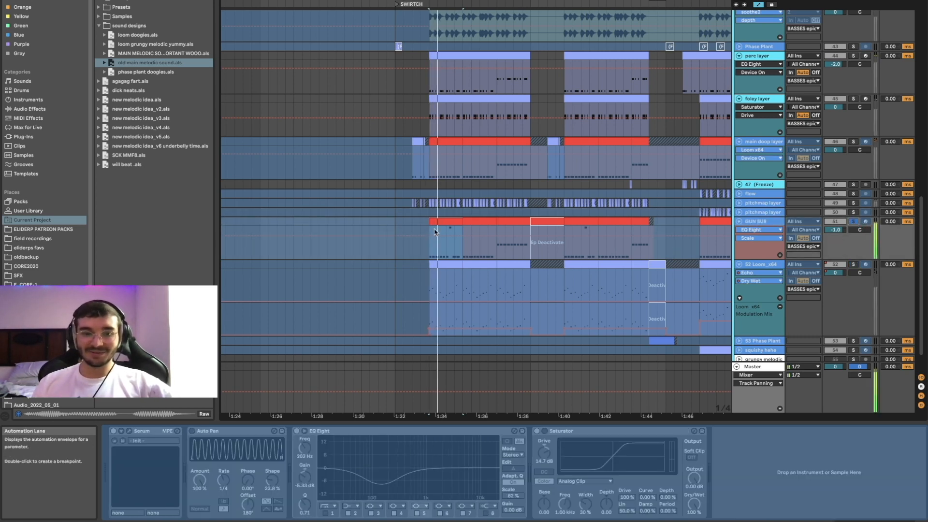
- Unfold the pitchmap and flow layers, and play the flow layer soloed together with GUN SUB
click(738, 213)
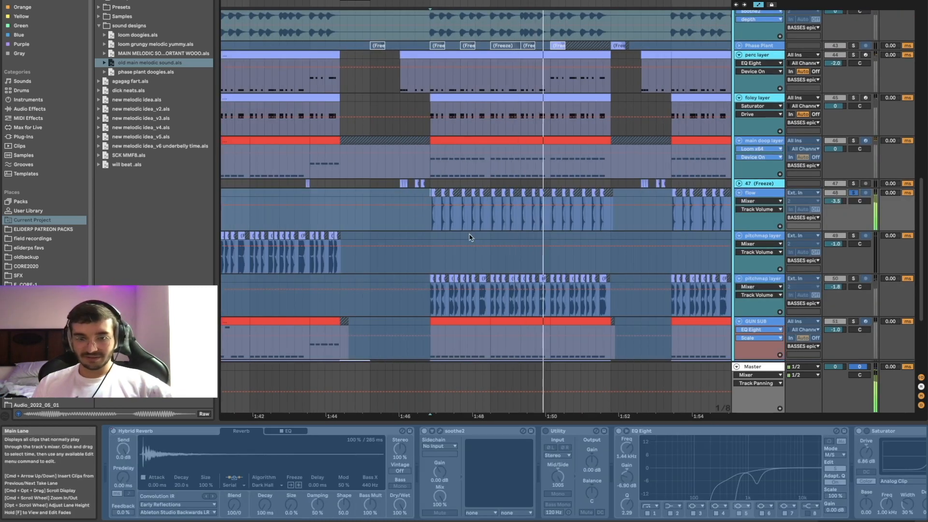
scroll(551, 203, down, 1)
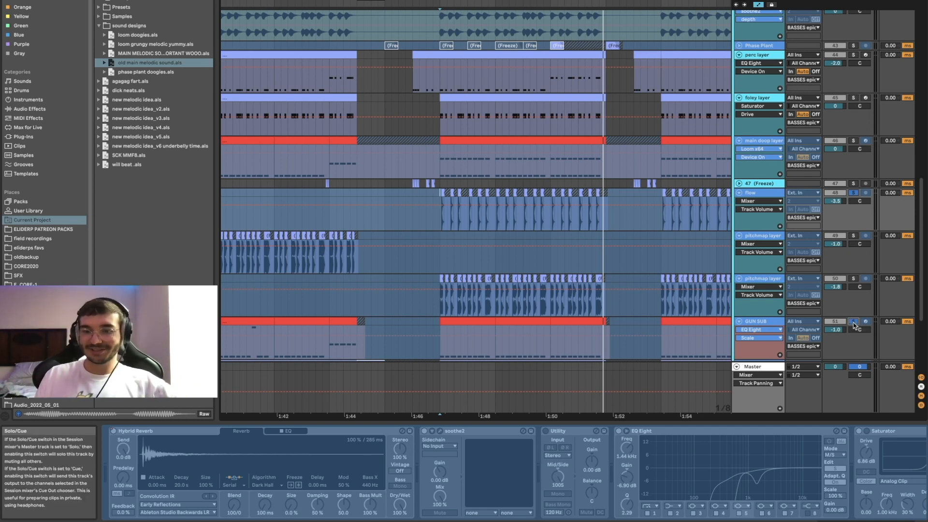
scroll(440, 88, down, 5)
scroll(428, 84, up, 5)
key(space)
scroll(451, 77, down, 4)
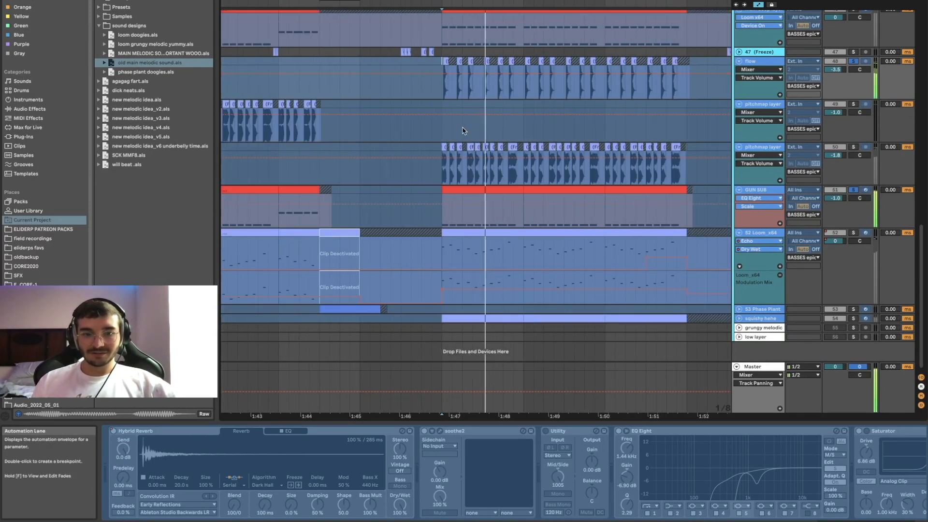
scroll(441, 97, up, 3)
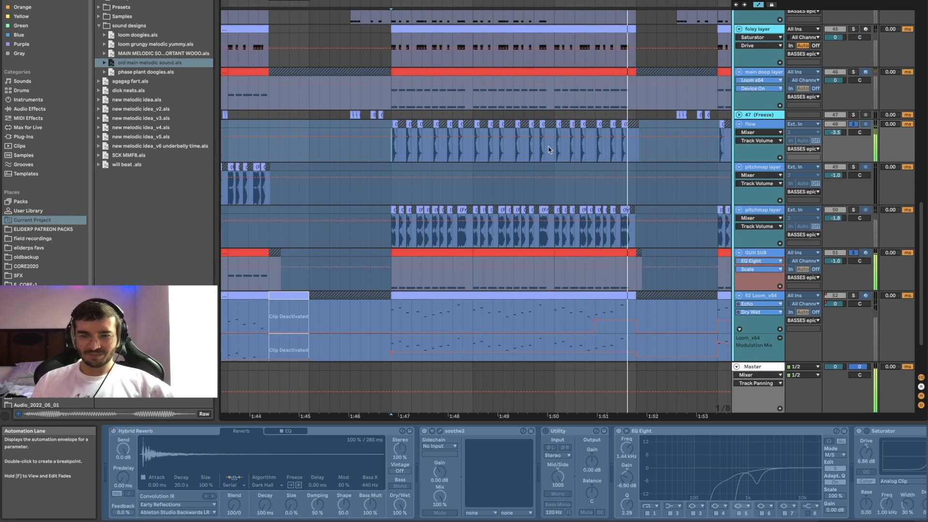
scroll(549, 149, down, 3)
scroll(561, 151, up, 2)
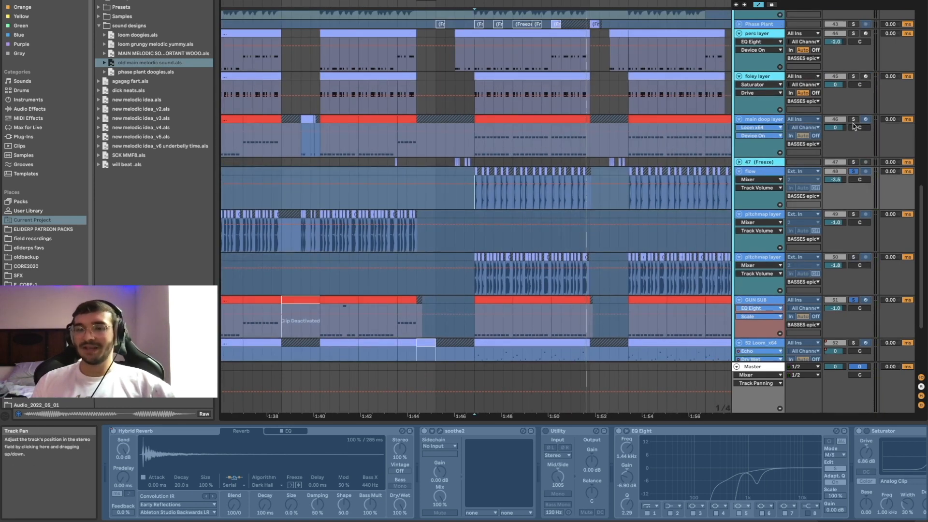
- Add the main doop layer to the soloed flow and GUN SUB tracks and listen to the combination
click(853, 120)
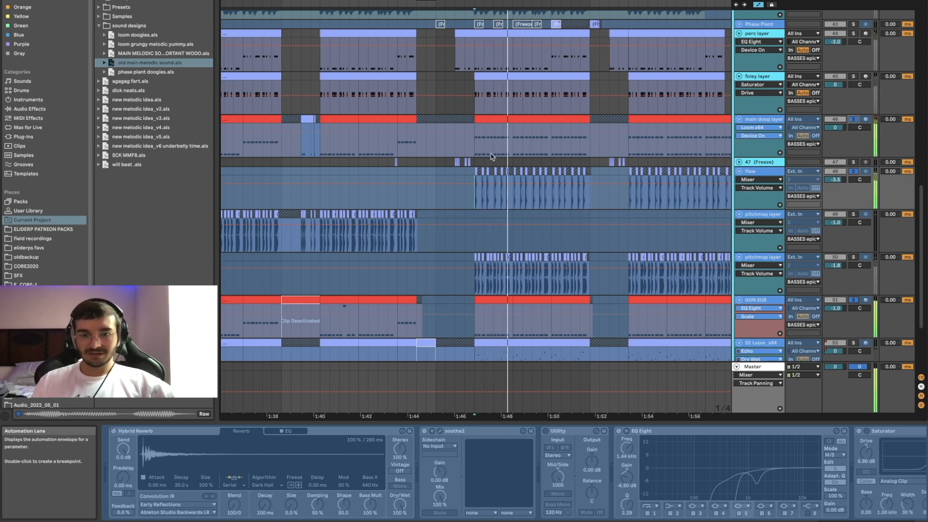
scroll(492, 157, up, 3)
scroll(703, 176, right, 3)
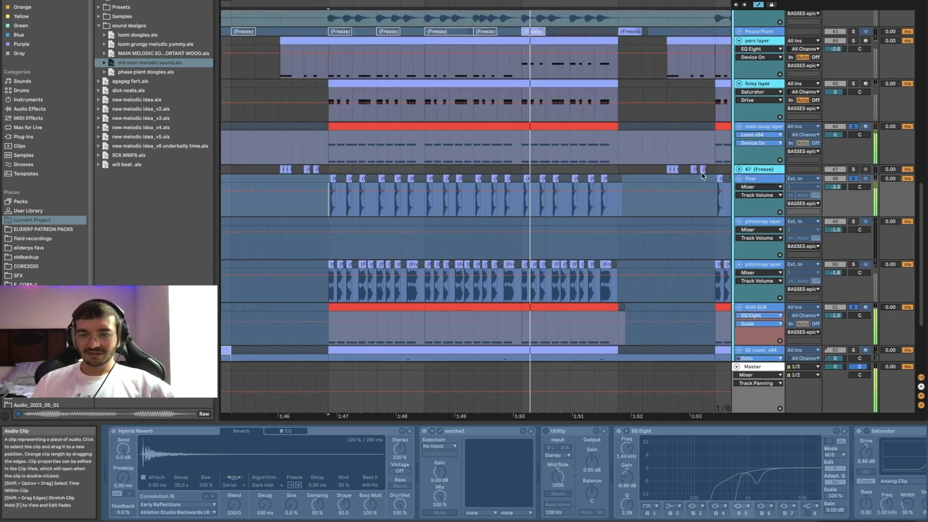
scroll(703, 176, down, 3)
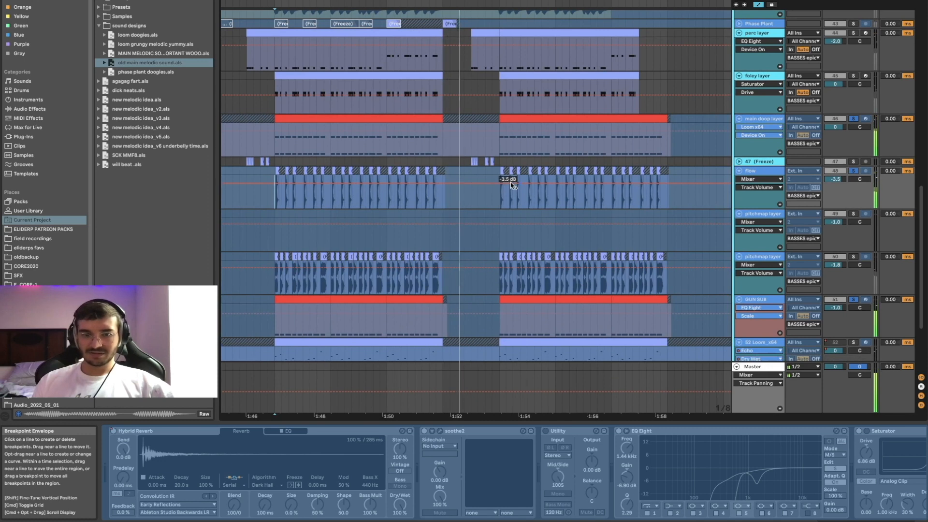
- Select the foley layer's first clip after the SWIRTCH marker and play it soloed
scroll(512, 185, left, 5)
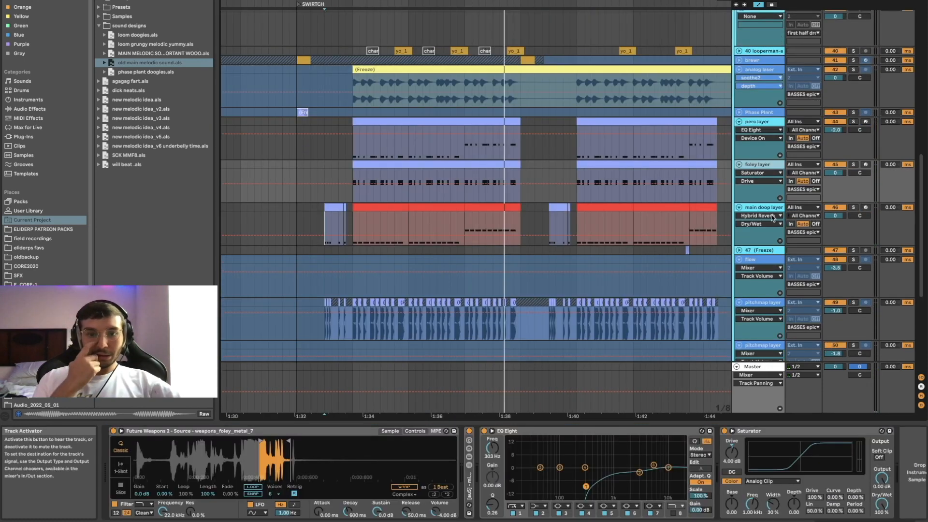
click(447, 165)
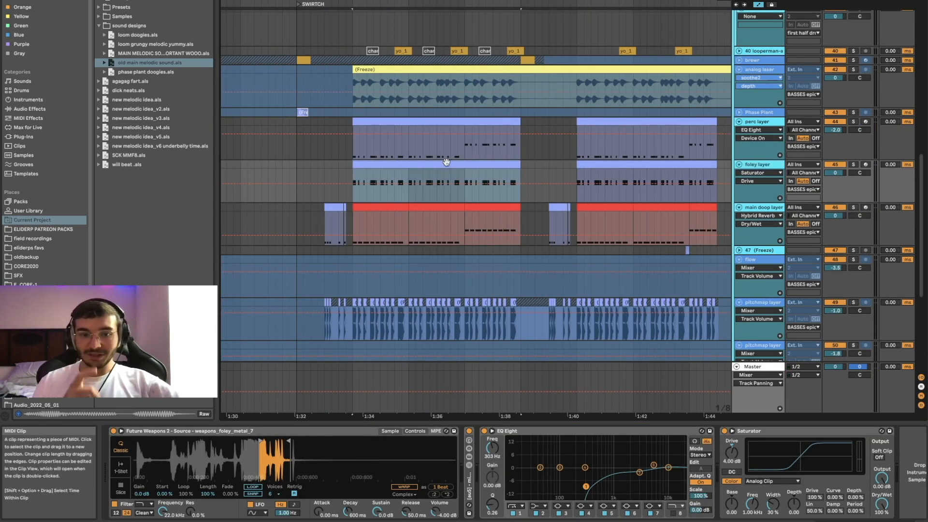
click(853, 165)
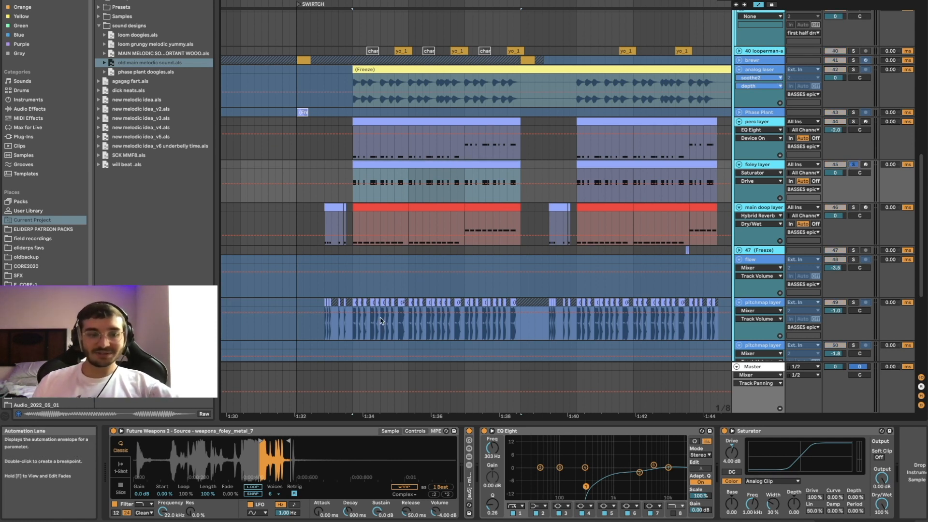
key(space)
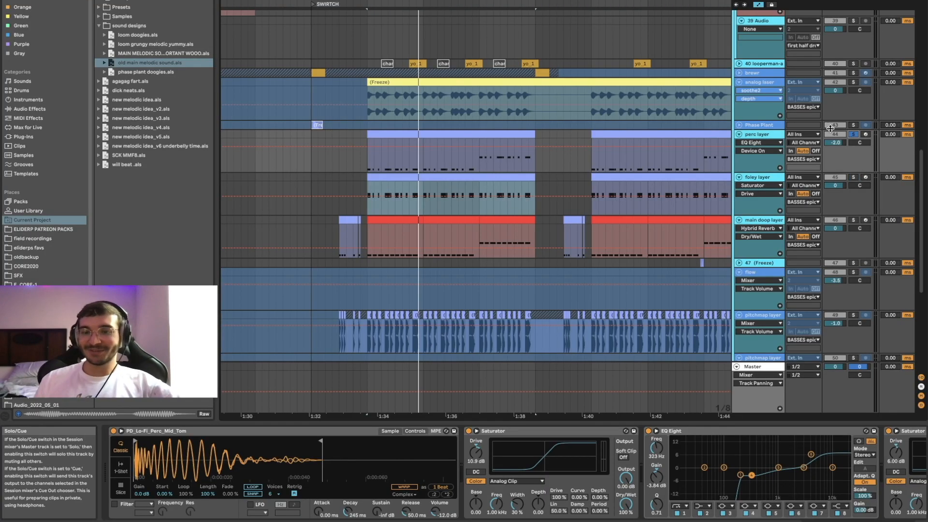
- Play the perc layer's first clip after the SWIRTCH marker in solo and look through its Saturator and EQ Eight devices
click(377, 151)
scroll(532, 145, up, 1)
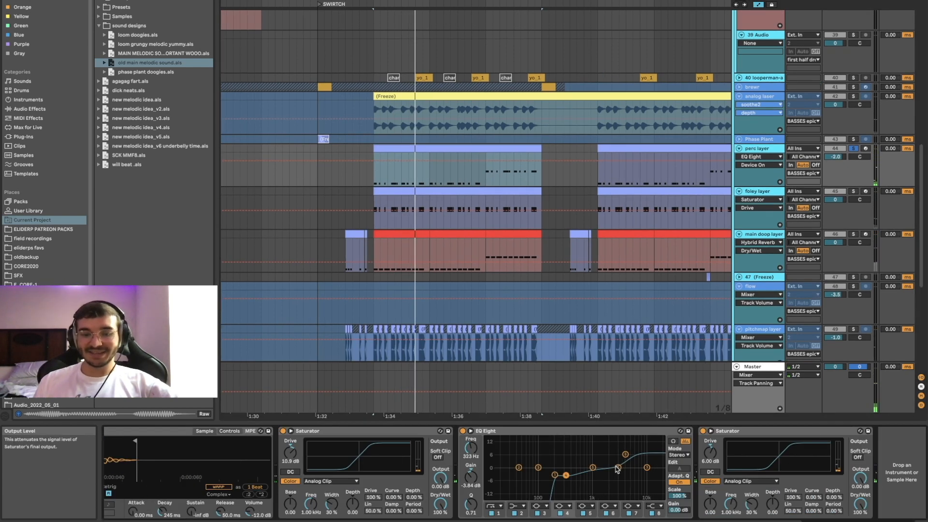
scroll(580, 459, down, 3)
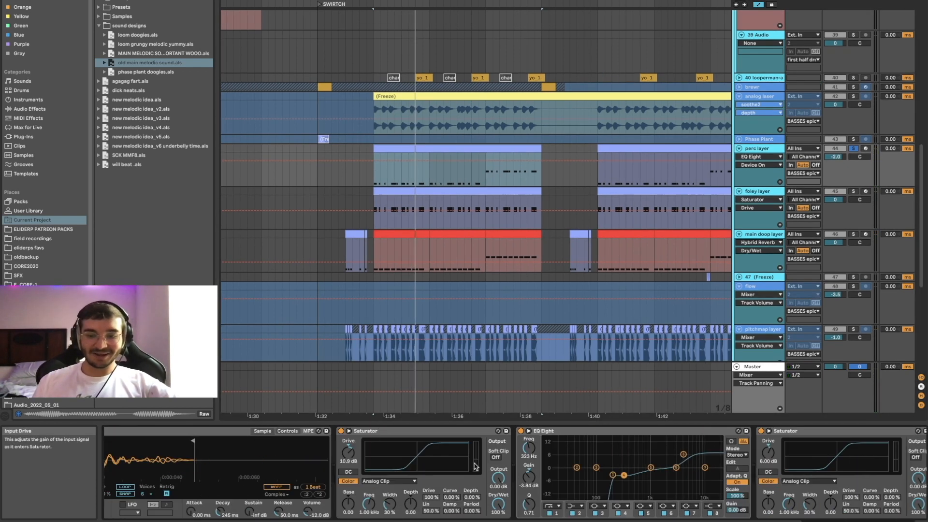
- Select the frozen analog laser clip after the SWIRTCH marker and listen to its track soloed
click(514, 109)
scroll(514, 109, up, 3)
scroll(513, 108, left, 1)
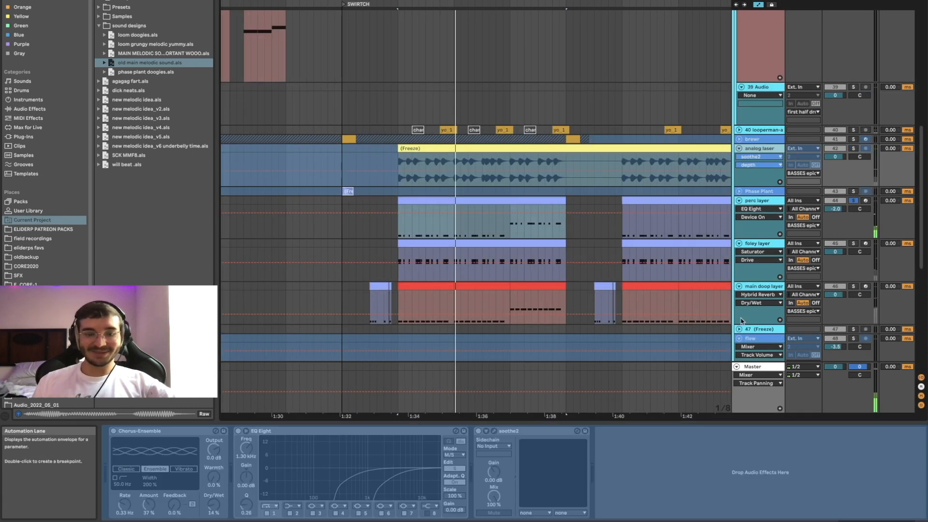
click(852, 148)
key(space)
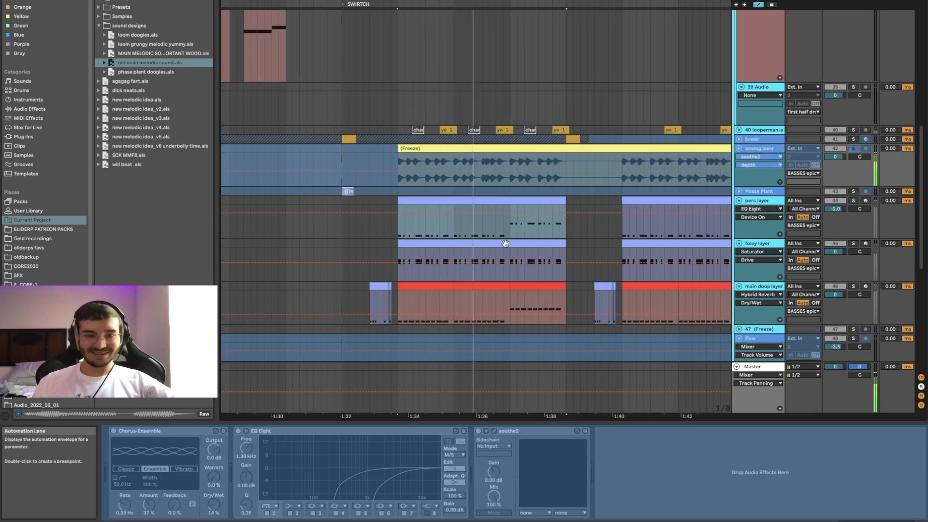
key(space)
- Unfold the brewr track to view its Loom_x64 device chain, and reselect the frozen analog laser clip
click(739, 139)
click(754, 139)
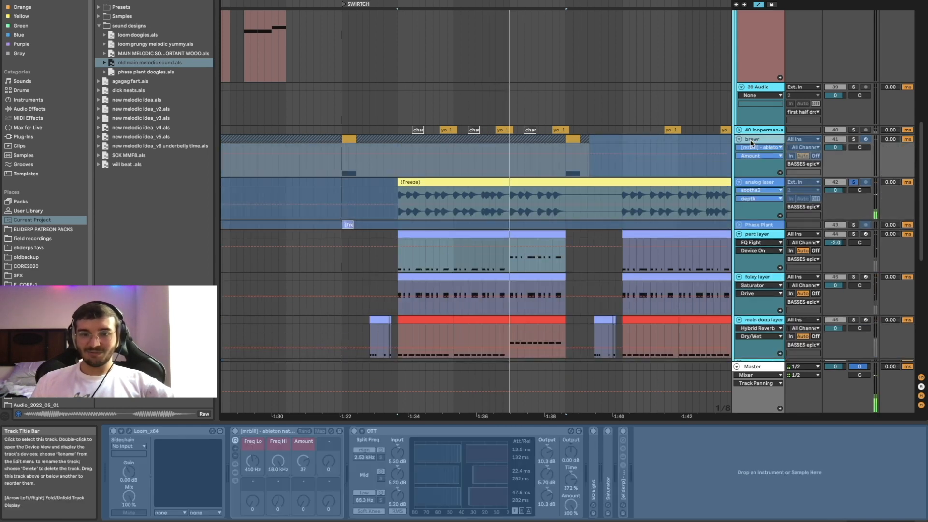
click(479, 184)
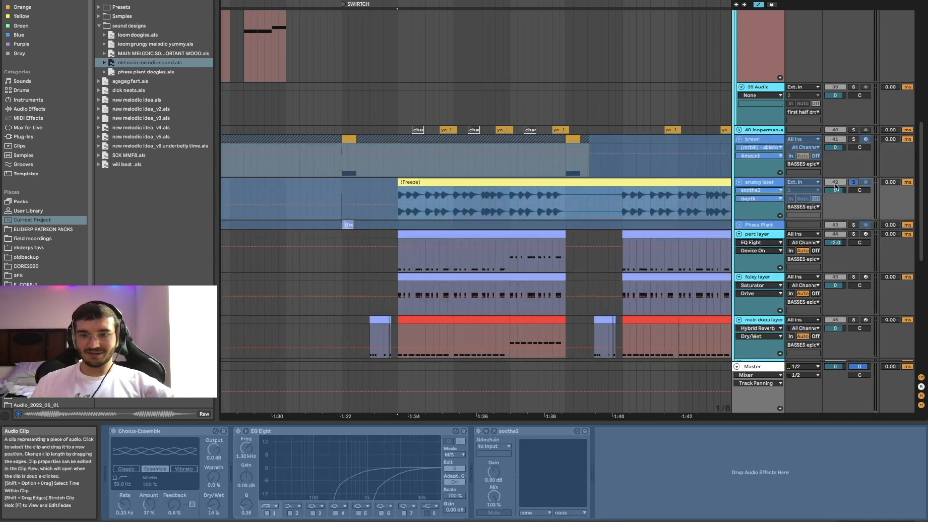
- Unfold the looperman vocal track and play its first yo_1 clip after the SWIRTCH marker in solo
scroll(583, 226, up, 2)
click(453, 168)
key(u)
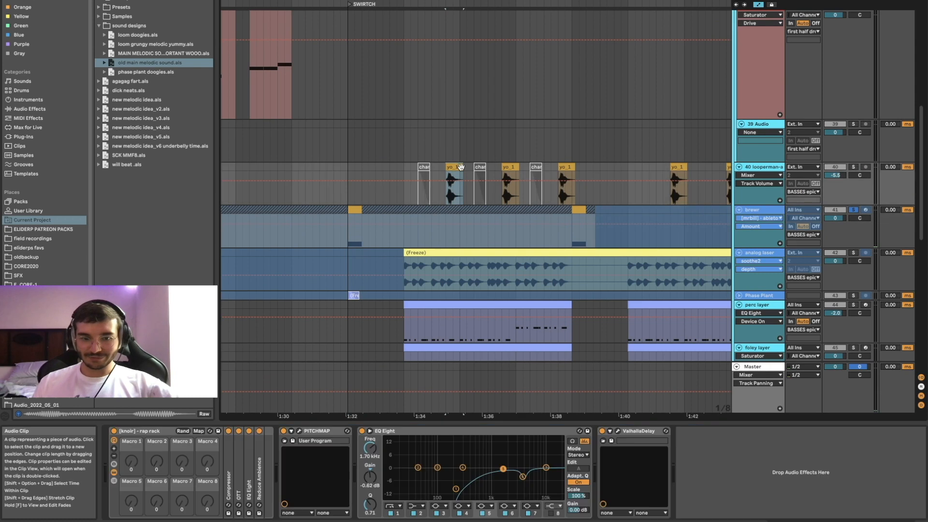
click(853, 167)
key(space)
key(space)
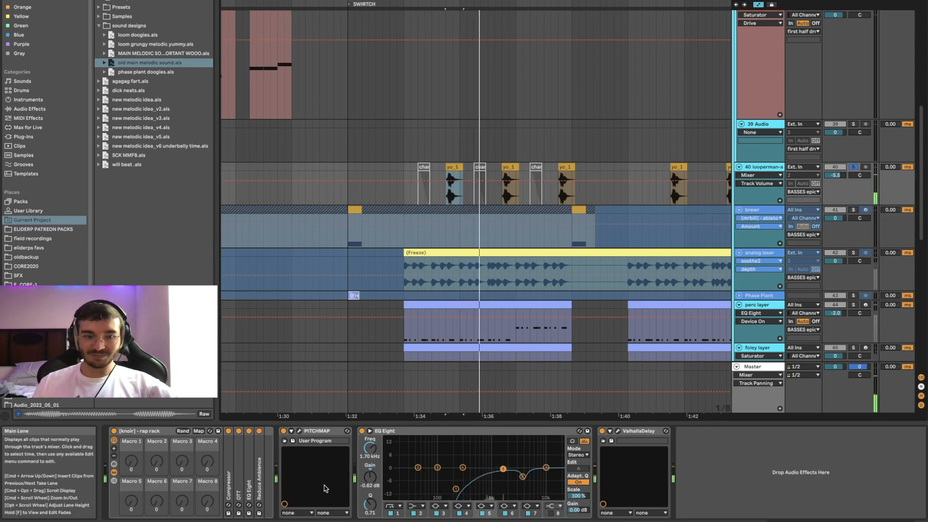
scroll(408, 238, down, 1)
click(422, 167)
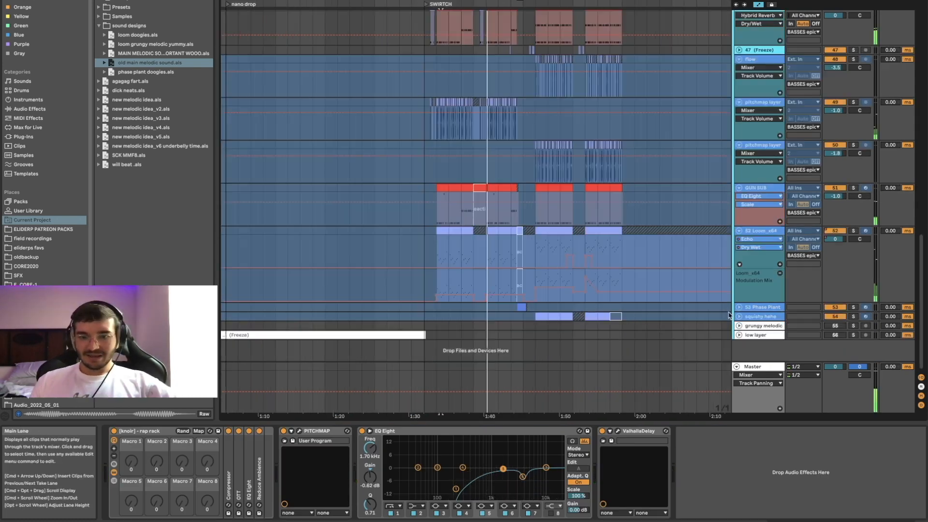
- Unfold the squishy hehe track, play its first section soloed, and add GUN SUB to the solo
click(746, 317)
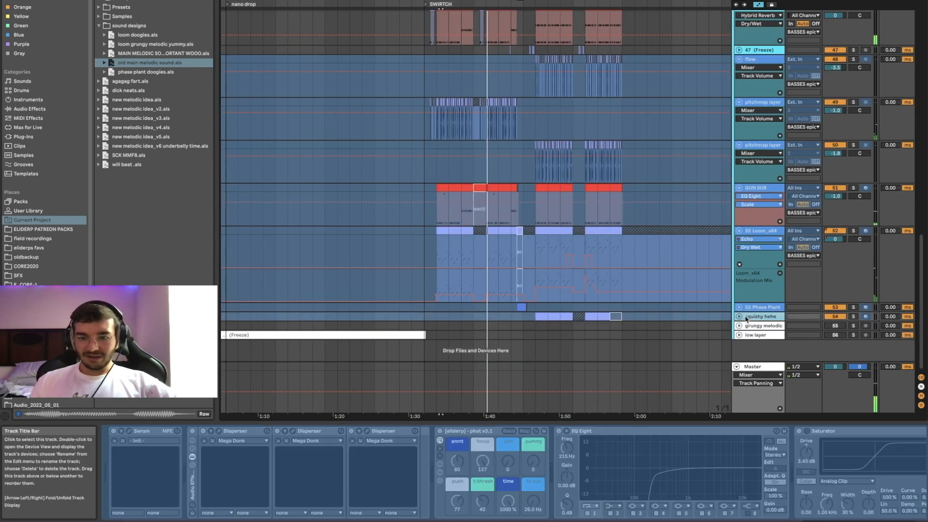
click(739, 317)
scroll(538, 329, up, 5)
click(541, 318)
click(853, 317)
key(space)
scroll(698, 308, down, 3)
scroll(772, 305, down, 1)
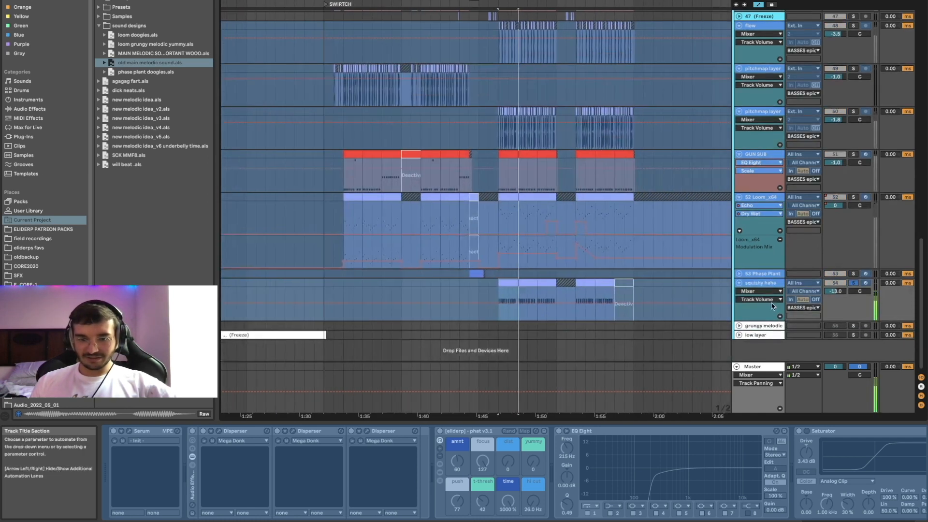
ctrl+click(853, 154)
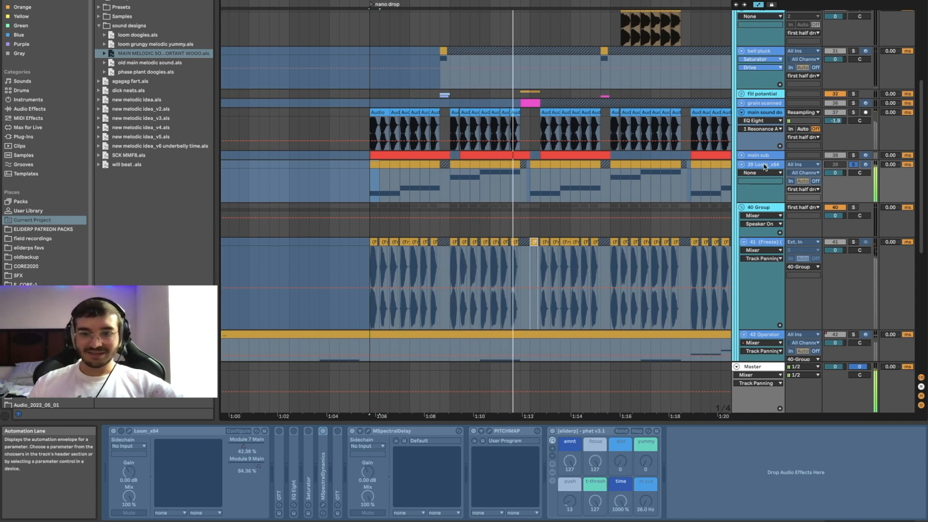
- Unfreeze the Loom_x64 track in the nano drop and play it with the phat v3.1 rack and PITCHMAP switched off
scroll(582, 224, down, 5)
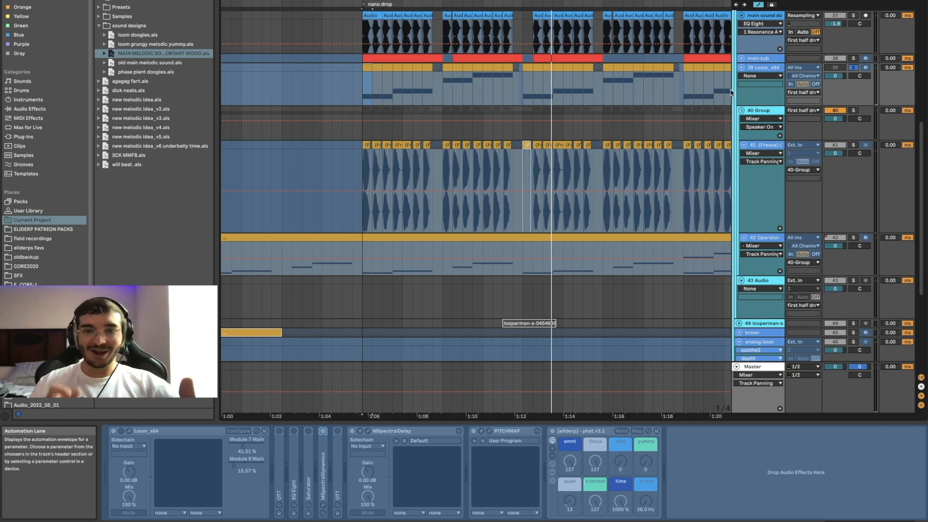
right_click(767, 67)
click(790, 130)
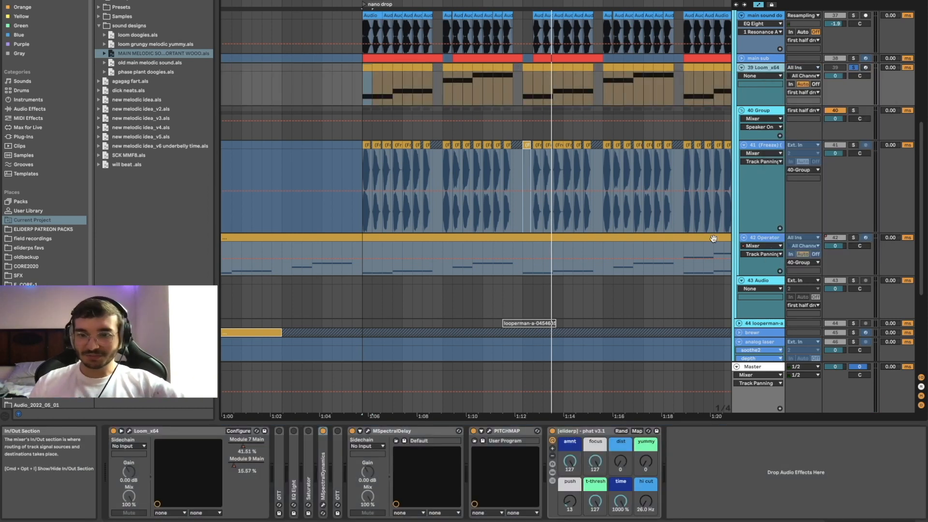
click(552, 430)
click(473, 431)
key(space)
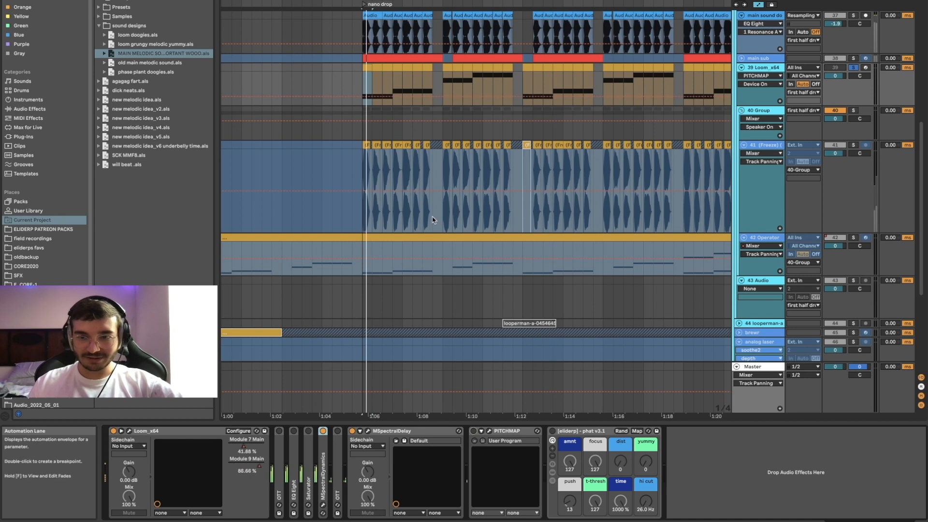
- Examine the Loom II synth's modules, its Module 9 Main automation and its wave page, and return to the edit page
scroll(432, 220, up, 2)
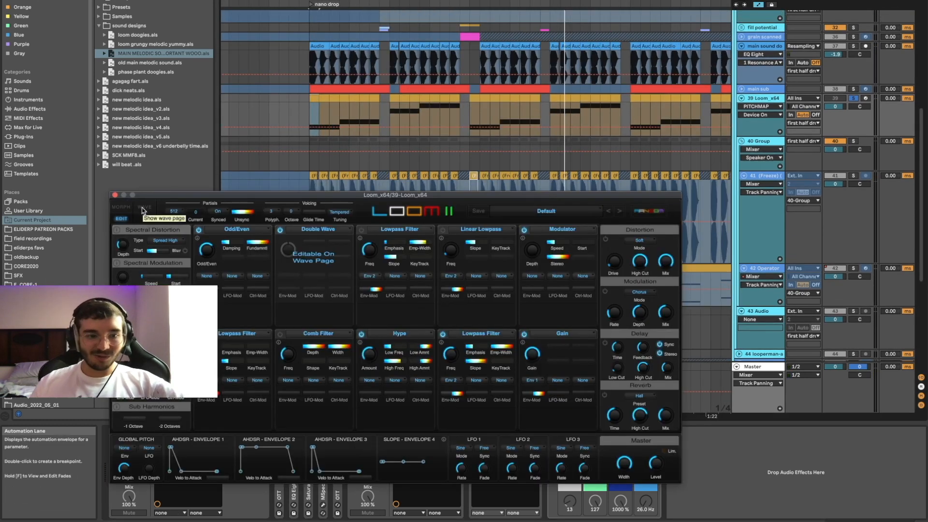
click(455, 356)
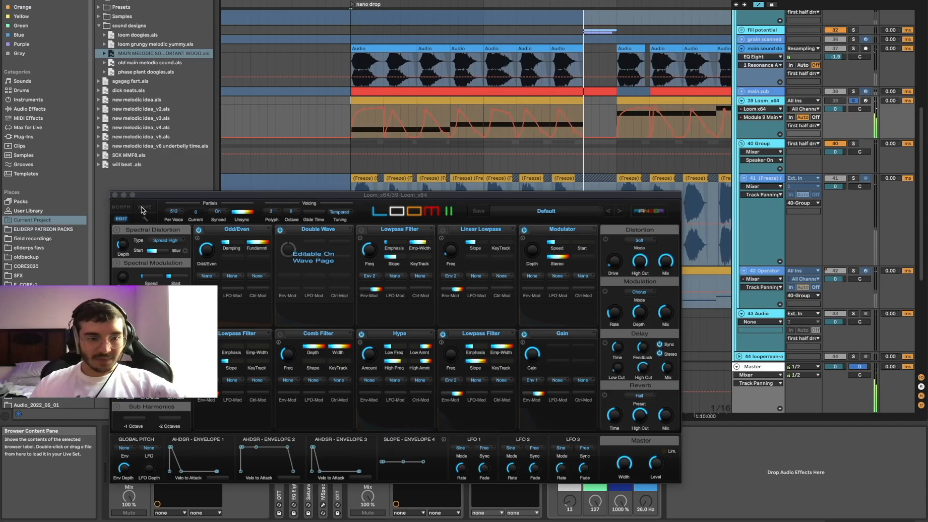
click(145, 208)
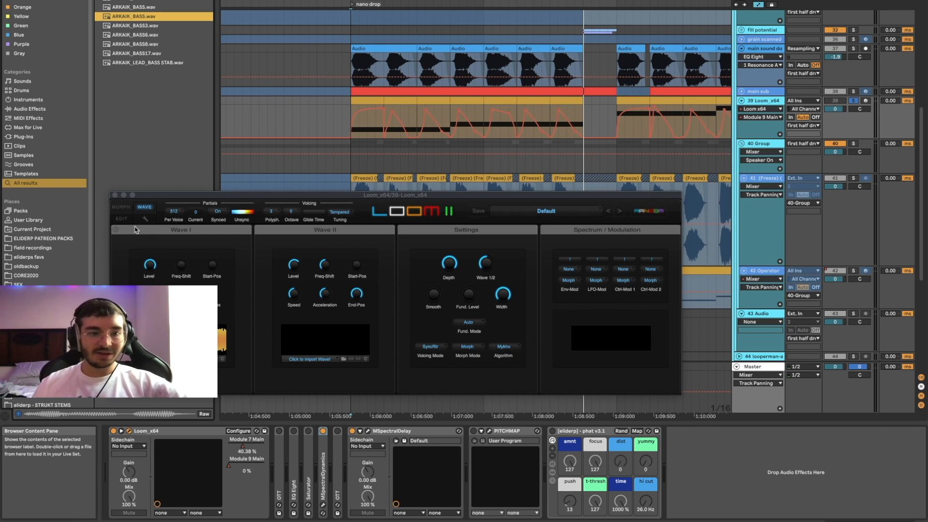
click(121, 218)
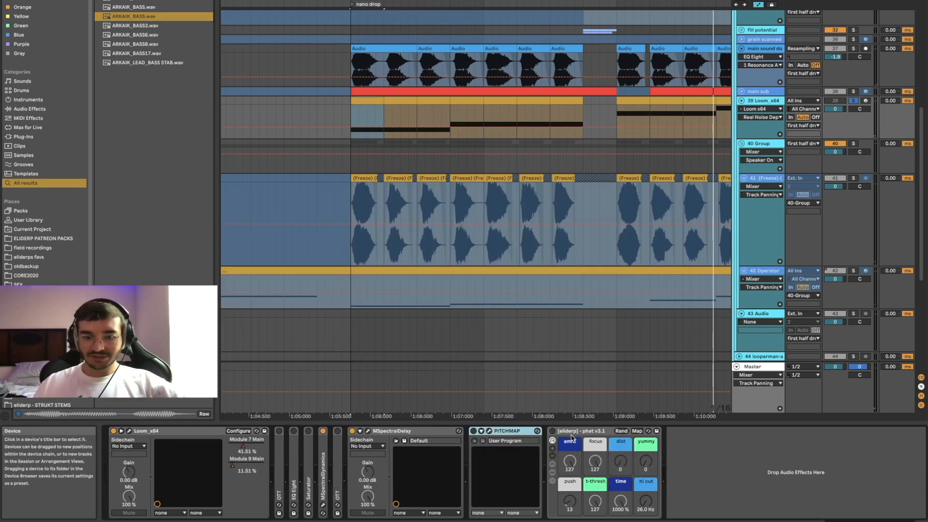
- Toggle PITCHMAP and the phat v3.1 rack on the Loom_x64 track during playback to compare the sound
click(562, 432)
click(496, 432)
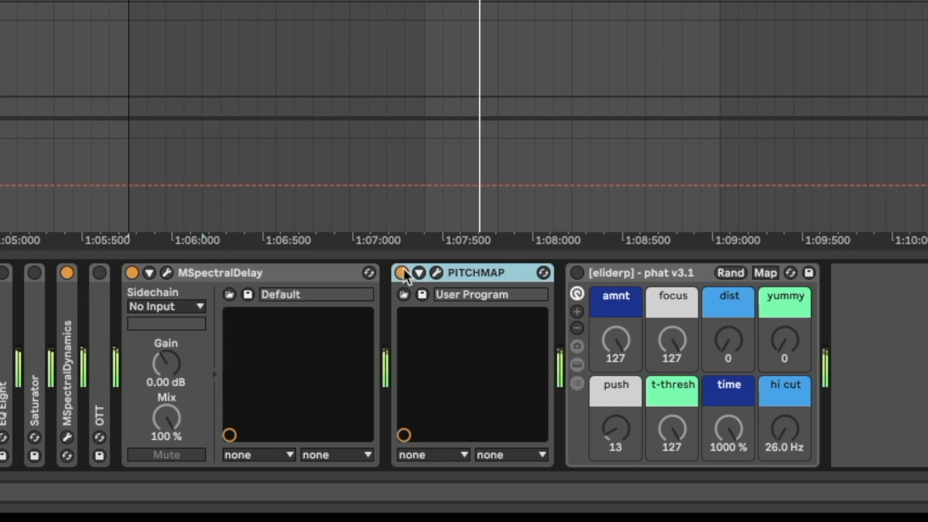
click(400, 273)
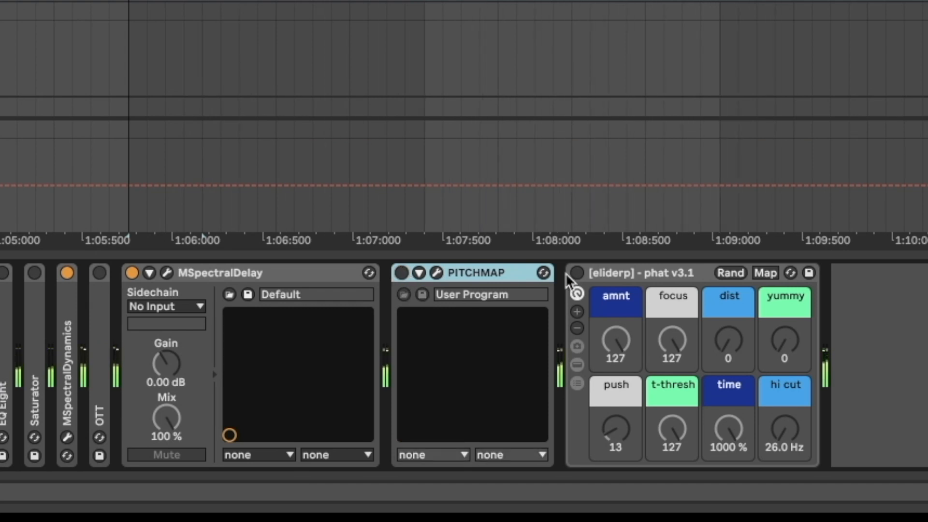
click(640, 272)
click(577, 272)
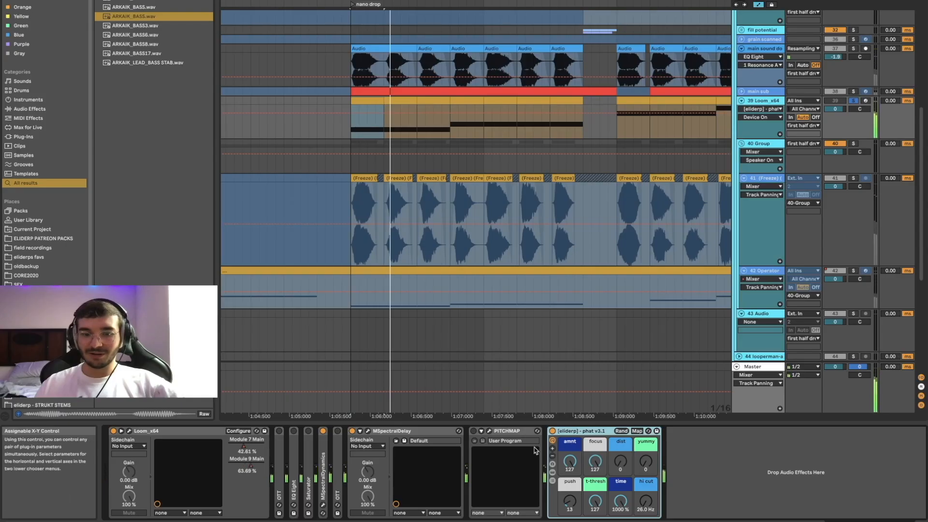
click(577, 273)
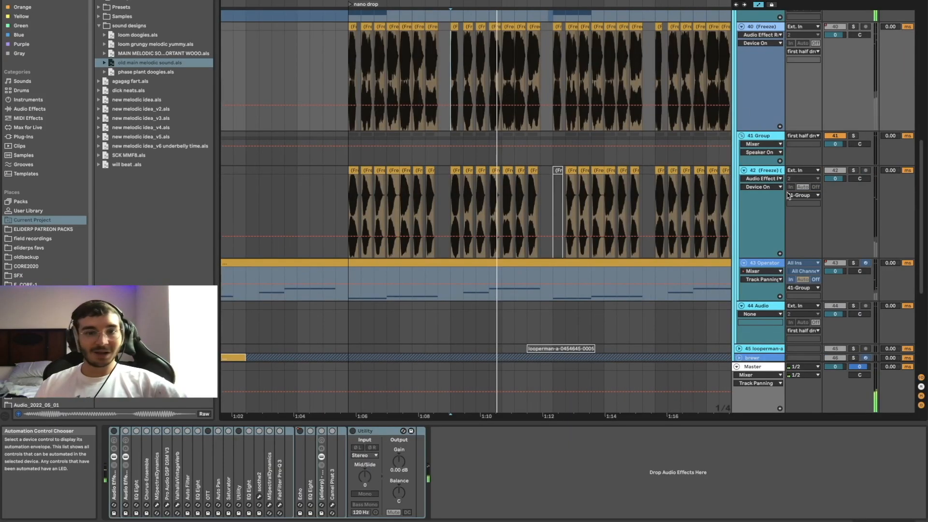
- Solo the 40 (Freeze) track and activate its Audio Effect Rack and first EQ Eight during playback
click(853, 171)
scroll(853, 145, up, 4)
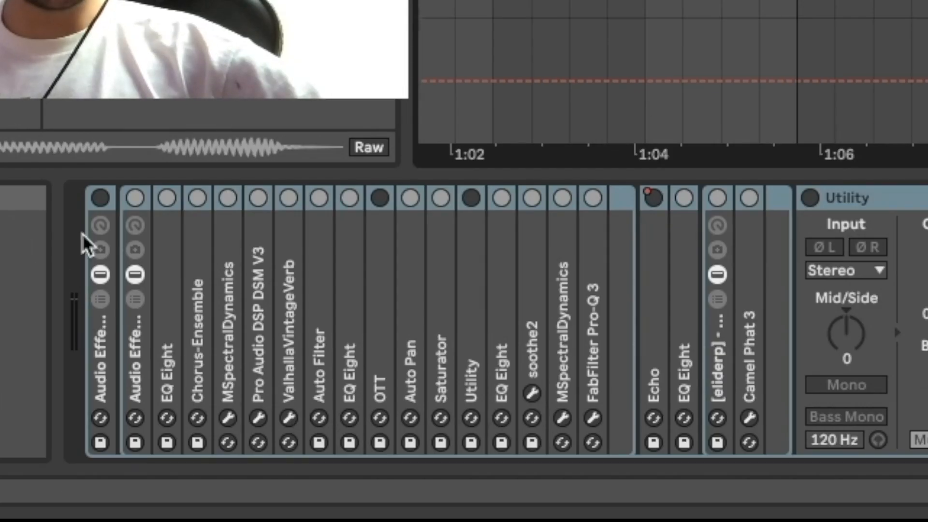
click(114, 431)
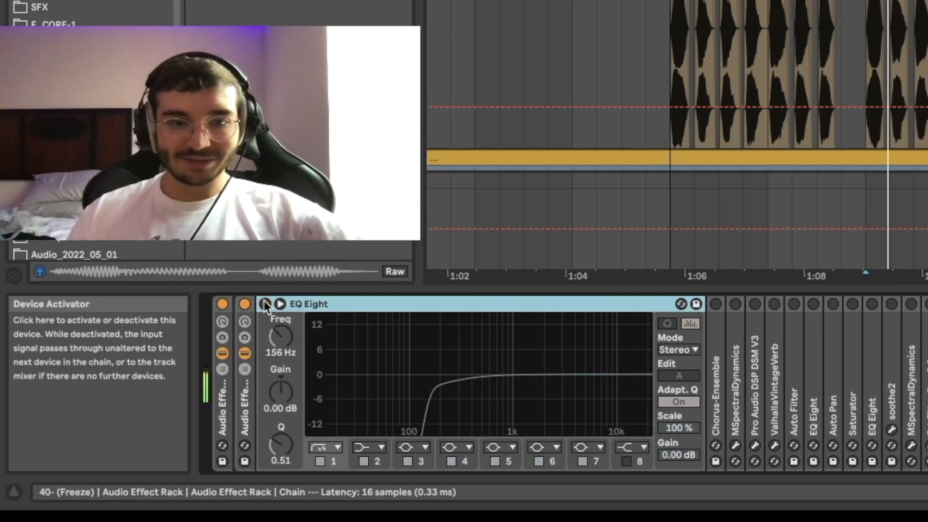
click(264, 304)
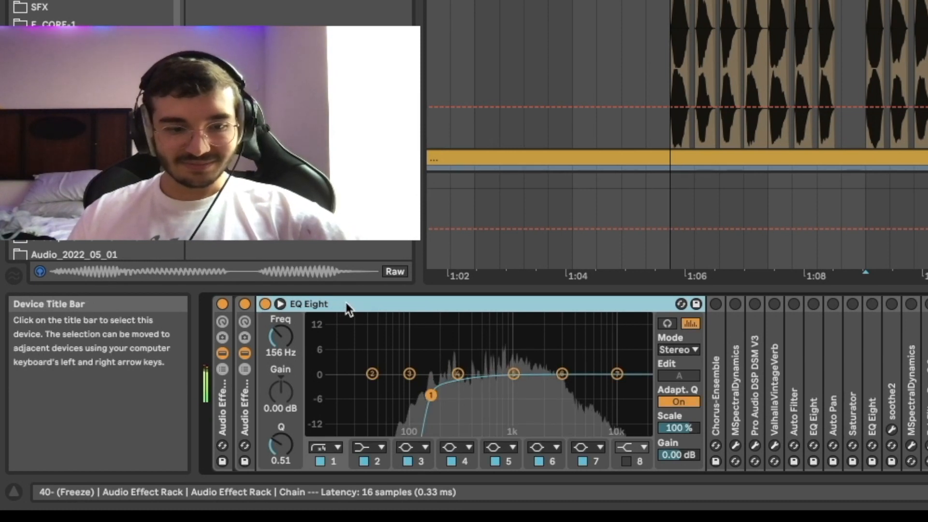
double_click(346, 309)
- Unfold and activate the Chorus-Ensemble on the 40 (Freeze) track and adjust its Dry/Wet amount
double_click(285, 335)
click(285, 304)
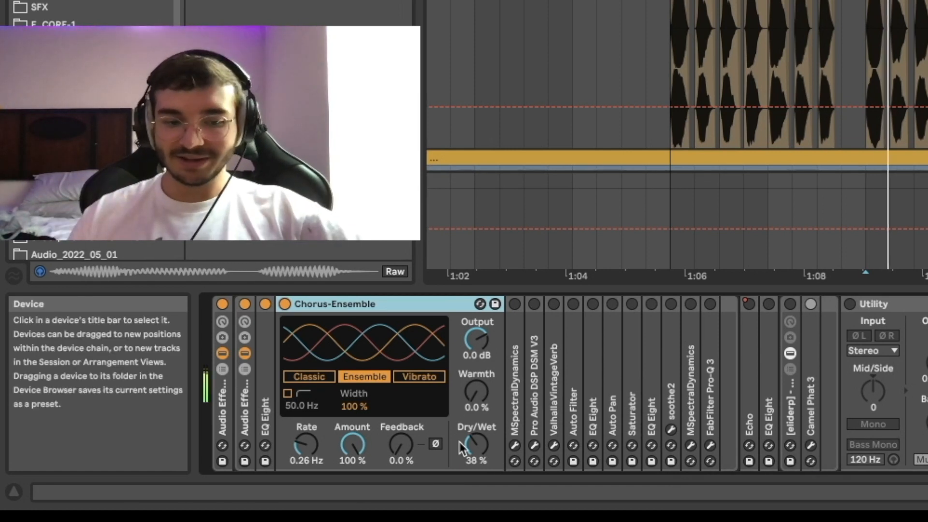
drag(479, 449, 480, 406)
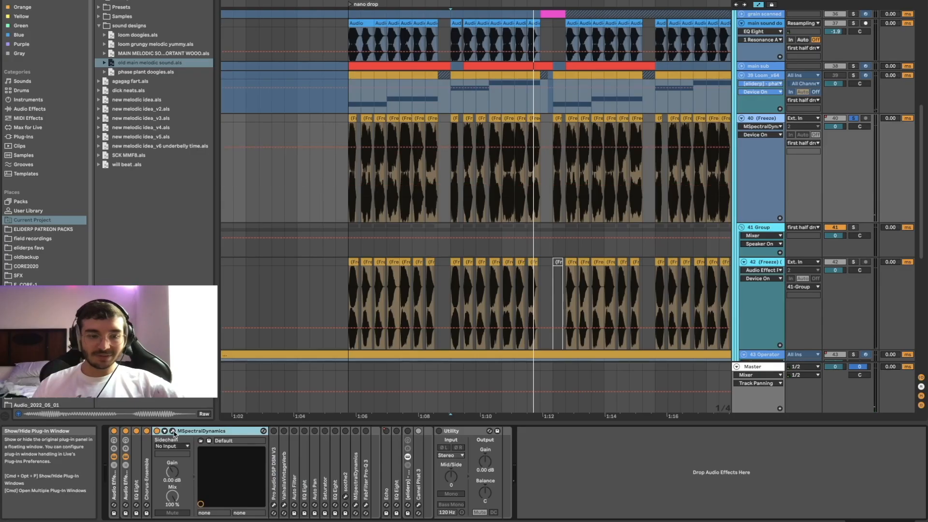
- View the MSpectralDynamics and DSM V3 settings in their plug-in windows, and play the track with both effects active
click(173, 430)
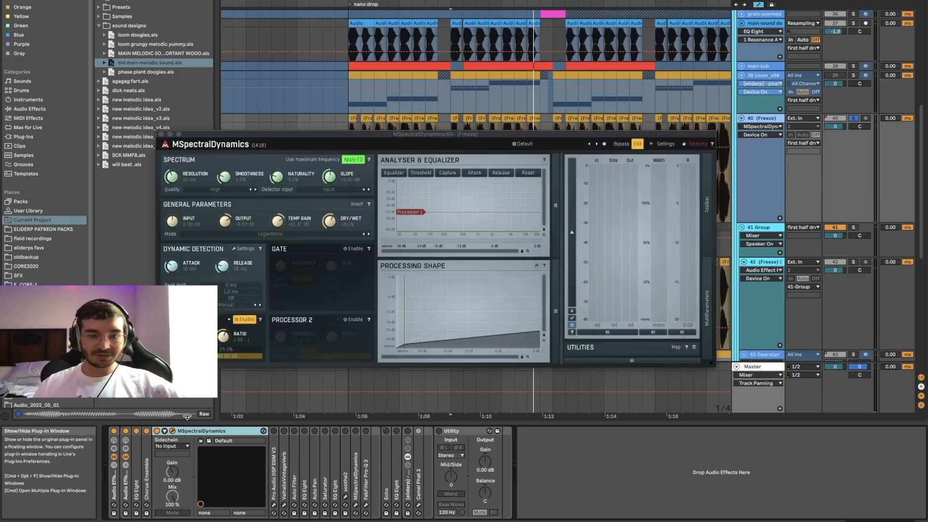
drag(338, 133, 338, 67)
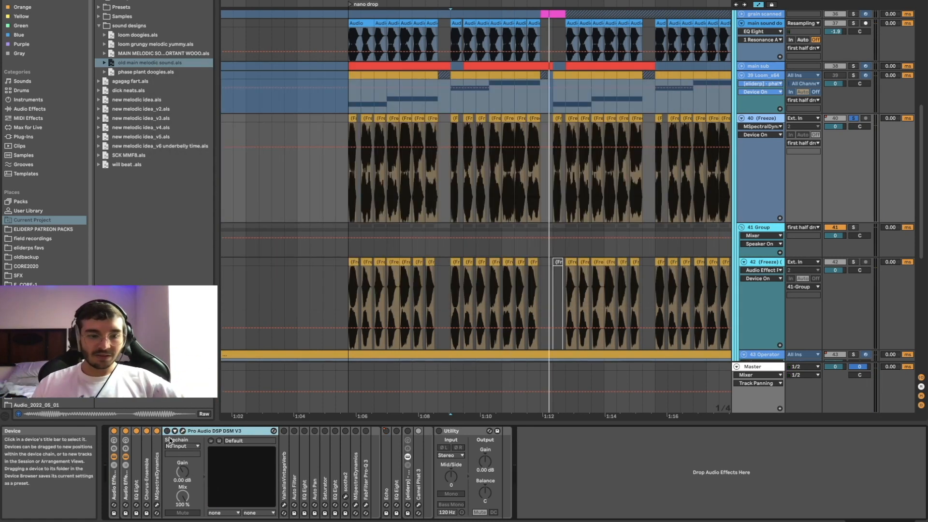
click(183, 432)
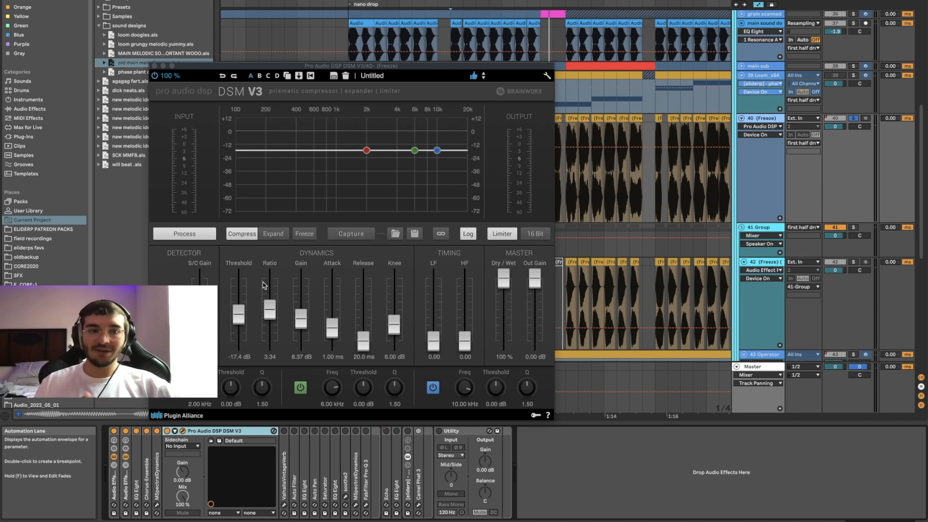
key(space)
click(155, 65)
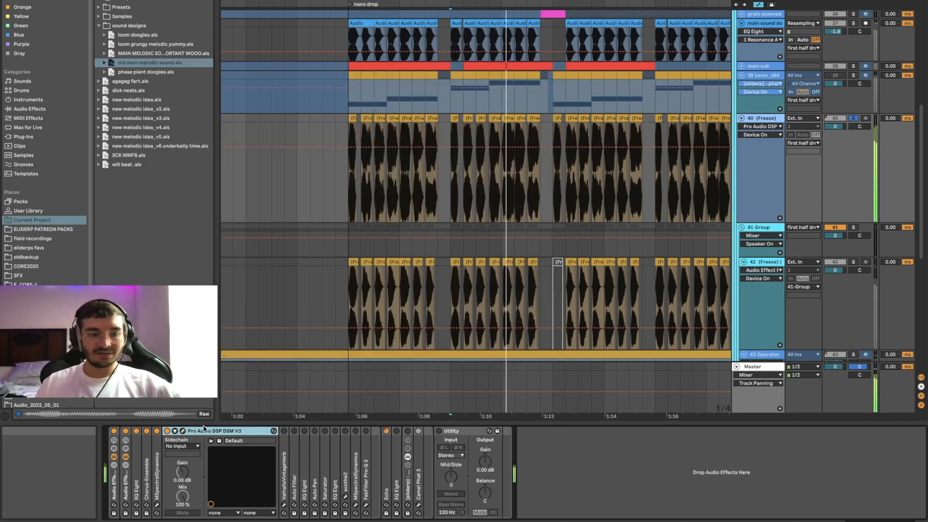
click(174, 431)
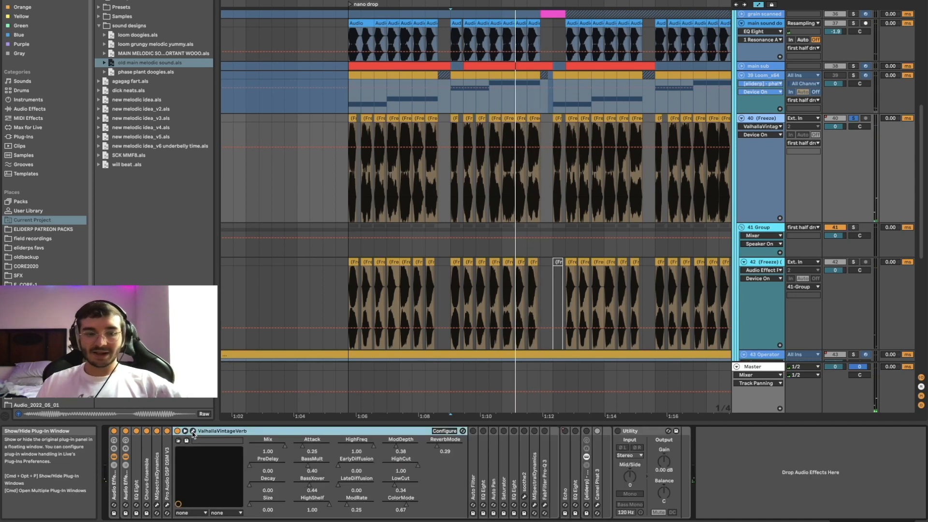
- Show the ValhallaVintageVerb settings in the plug-in window and play the track with the reverb
click(192, 431)
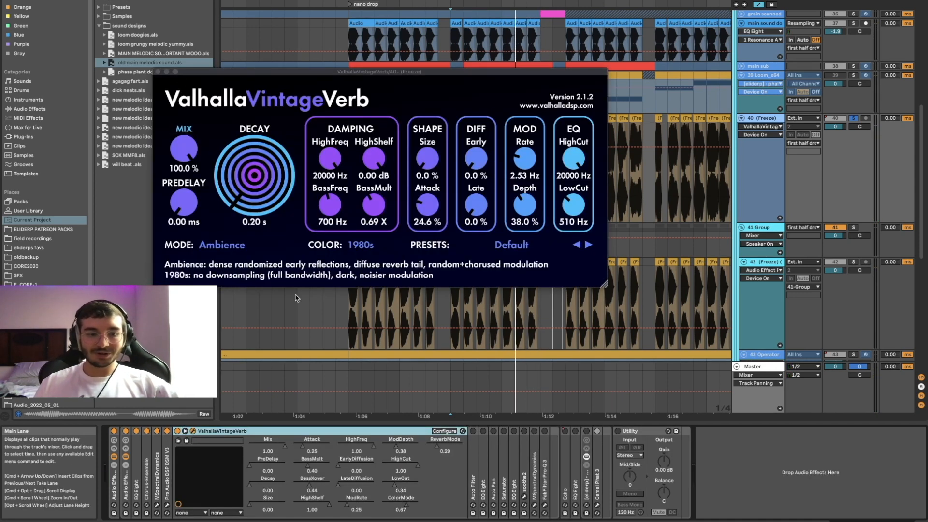
key(space)
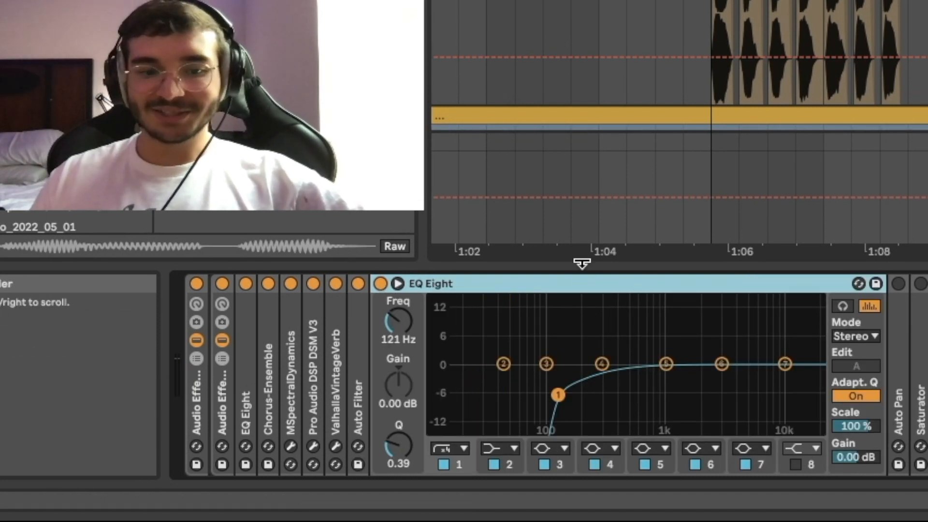
- View the first EQ Eight's low cut, and compare the second EQ Eight with its band 1 switched off and on during playback
double_click(250, 344)
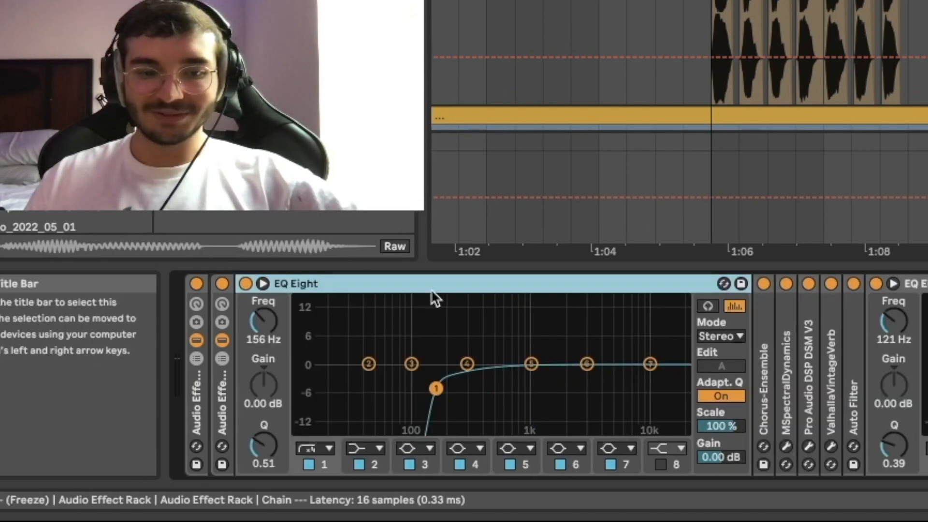
double_click(413, 283)
click(444, 465)
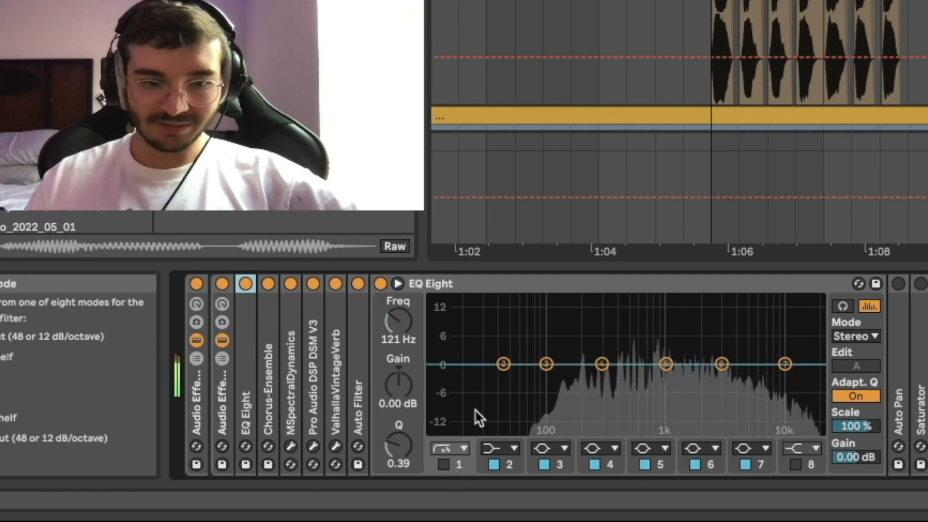
click(442, 465)
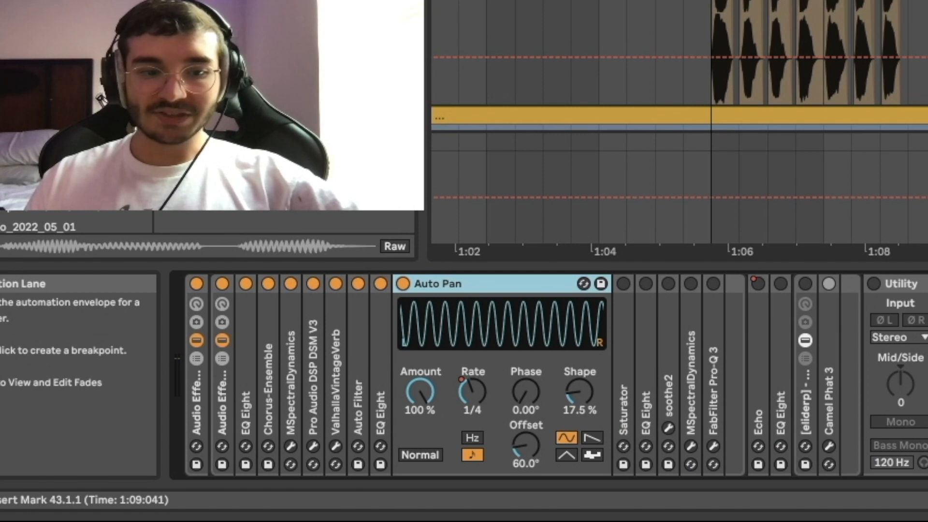
- Play the 40 (Freeze) track with Auto Pan, and activate the Saturator and the M/S EQ Eight after it, viewing their settings
click(428, 387)
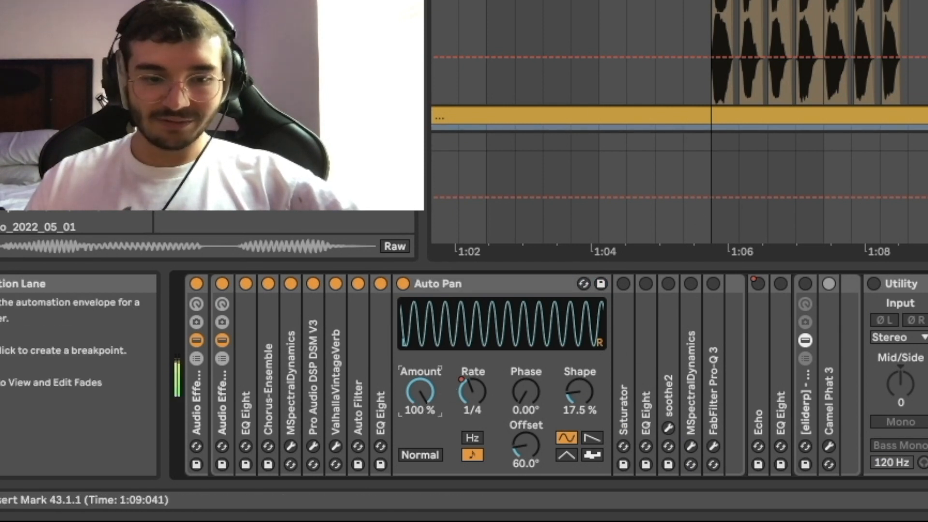
double_click(453, 284)
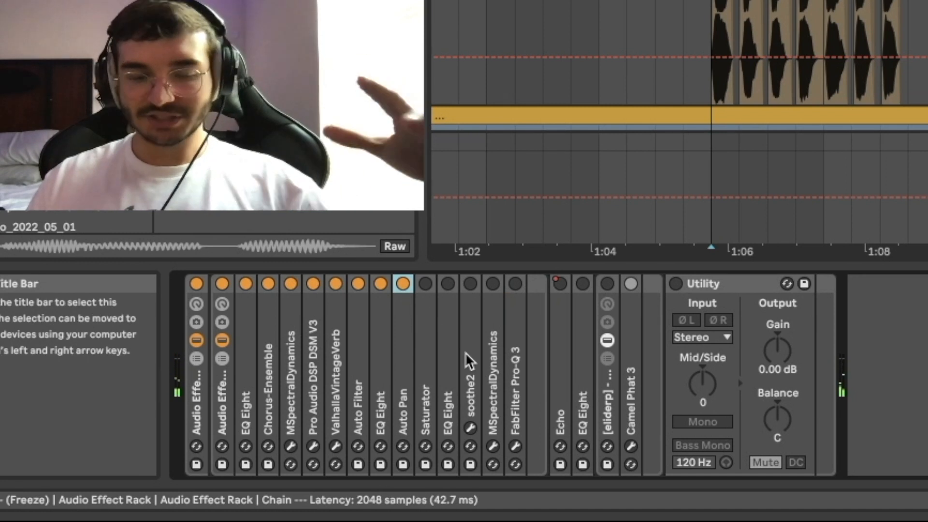
double_click(428, 296)
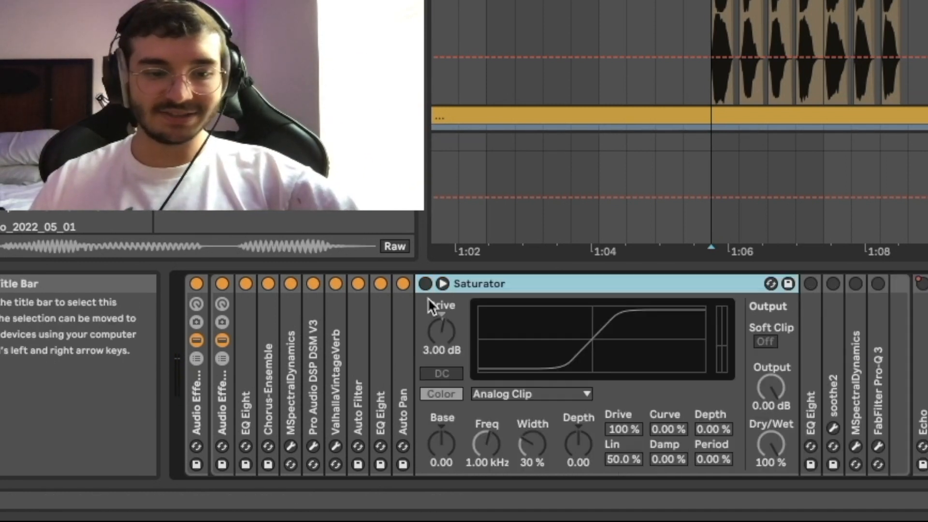
double_click(439, 319)
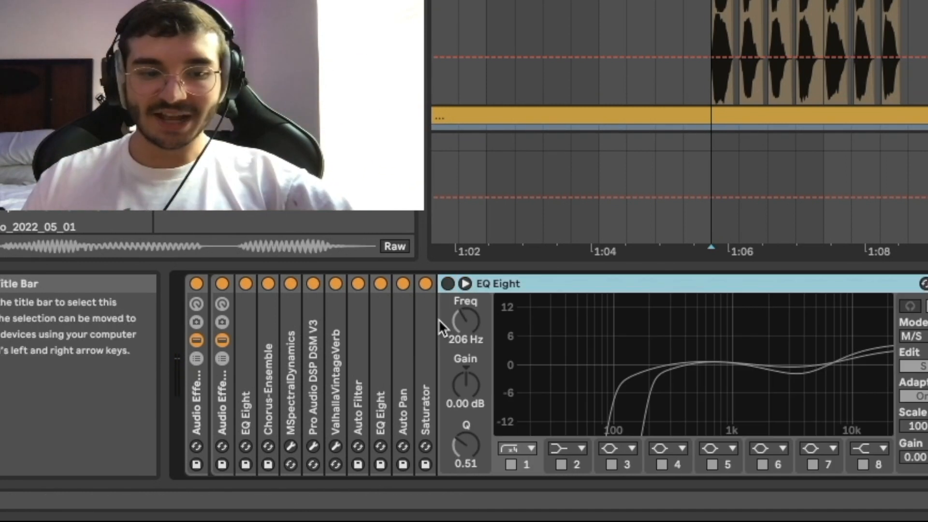
double_click(426, 318)
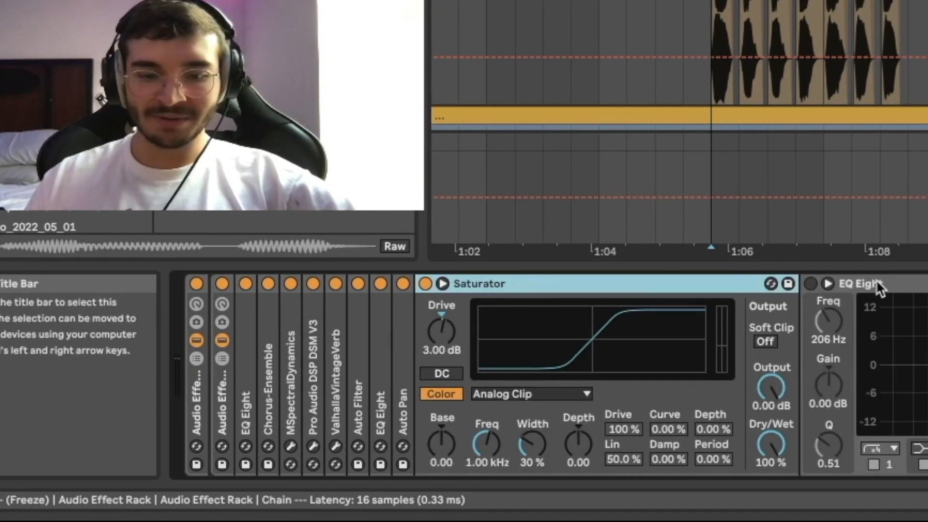
double_click(585, 284)
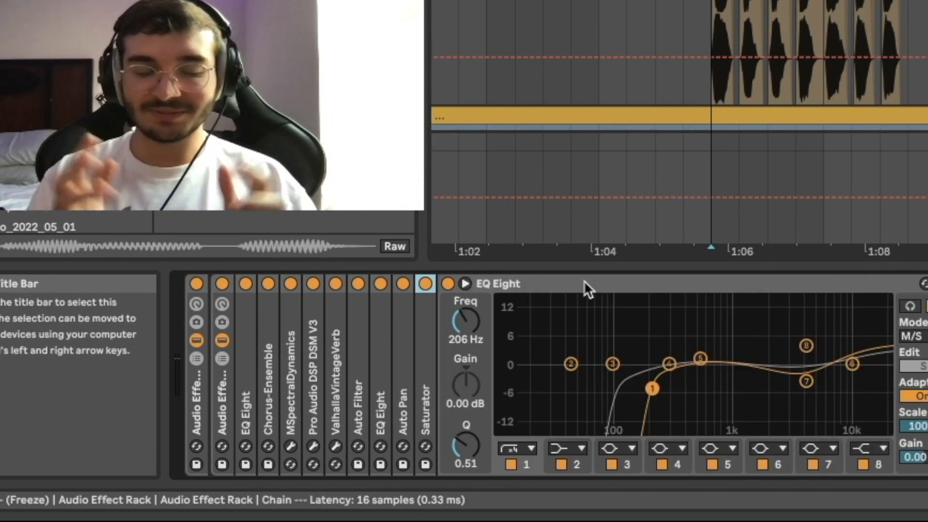
double_click(583, 281)
- Activate soothe2 on the 40 (Freeze) track, view its curve in the plug-in window during playback, and close the window
click(476, 356)
double_click(476, 356)
click(470, 284)
click(504, 284)
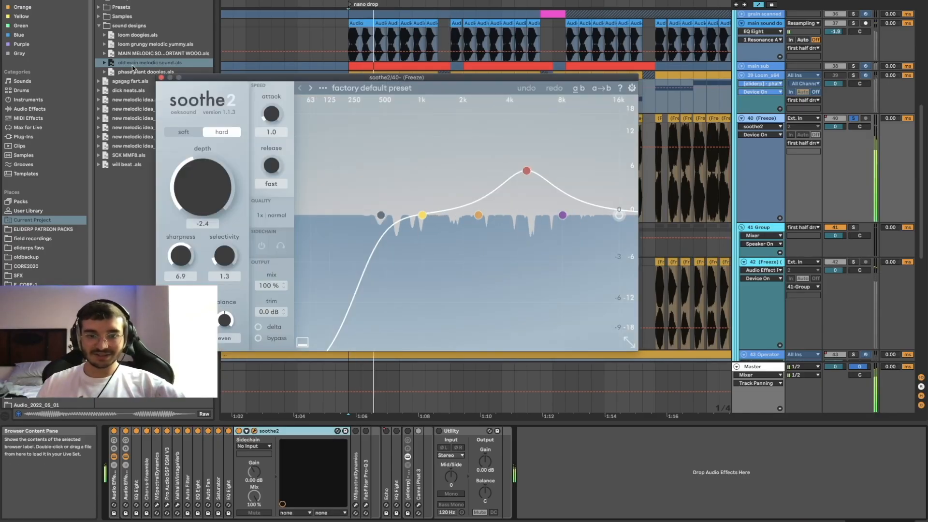
click(161, 78)
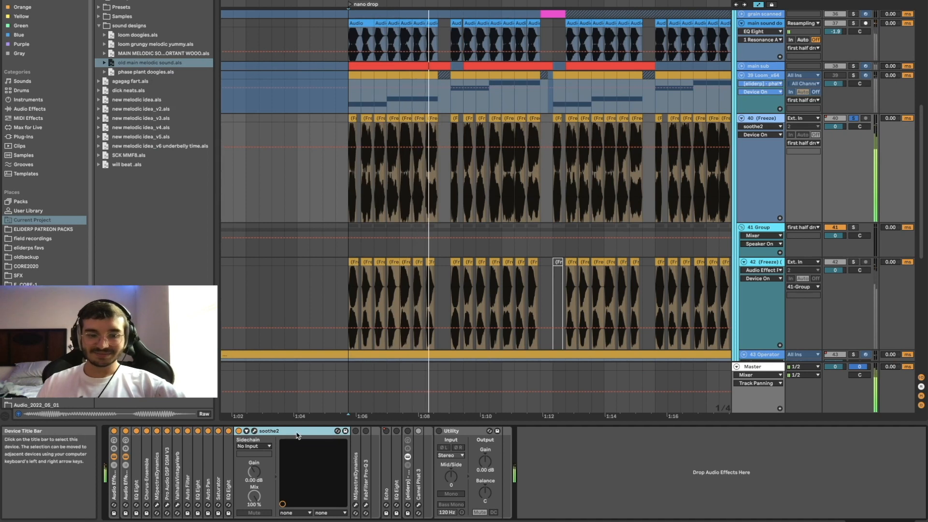
- Activate the second MSpectralDynamics and FabFilter Pro-Q 3, and show the Pro-Q 3 curve in its plug-in window while playing
click(246, 430)
double_click(251, 436)
click(265, 430)
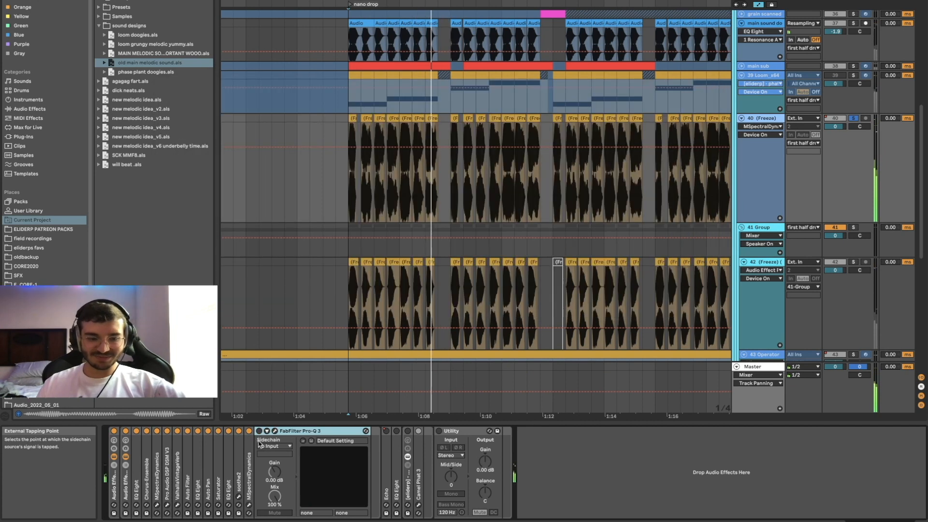
click(259, 431)
click(275, 431)
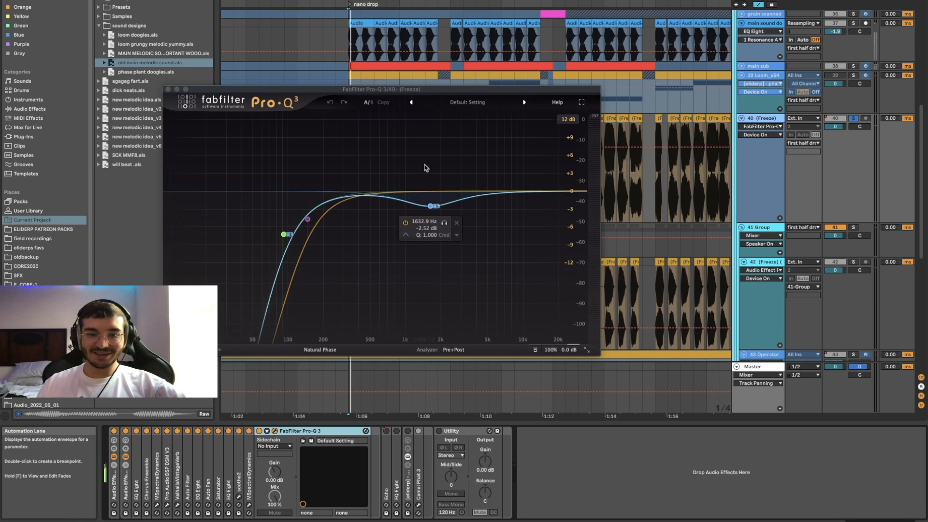
key(space)
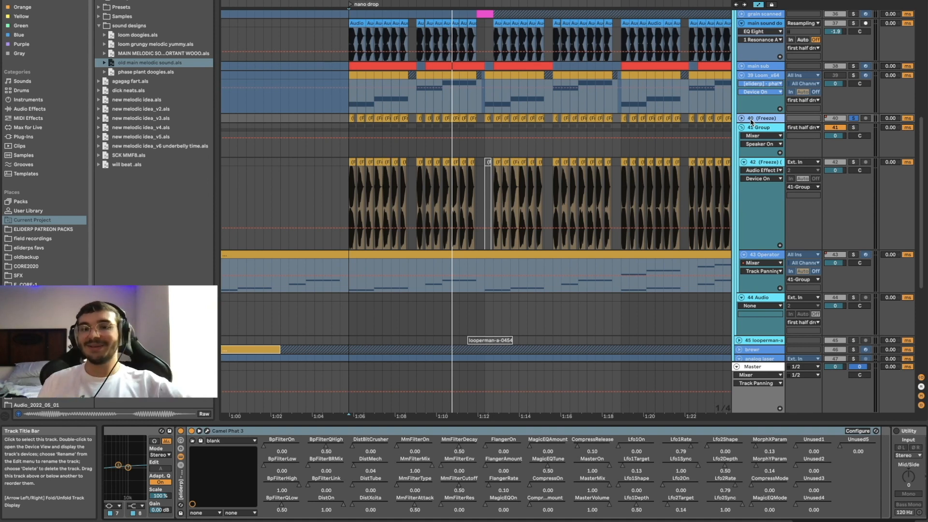
- Solo the 42 (Freeze) track, switch on its Audio Effect Rack and play it from the nano drop
click(759, 164)
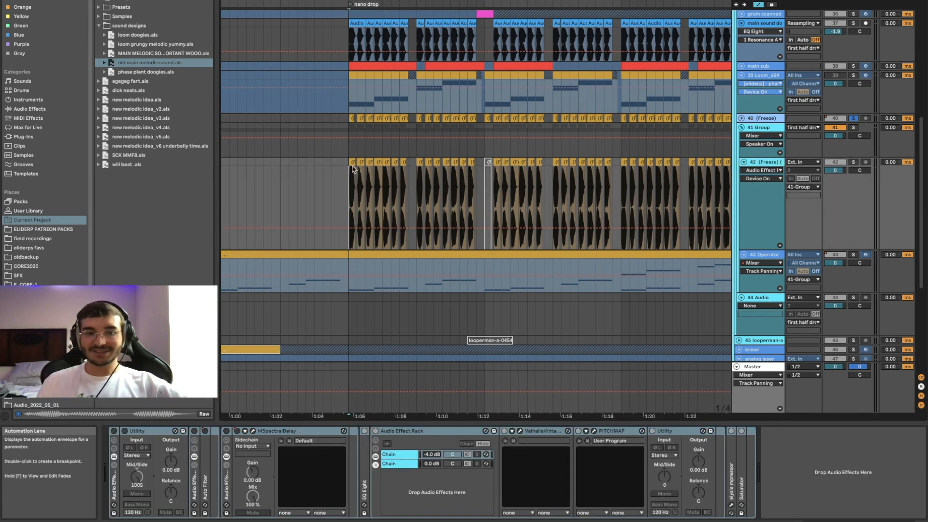
scroll(352, 168, up, 4)
scroll(400, 157, down, 4)
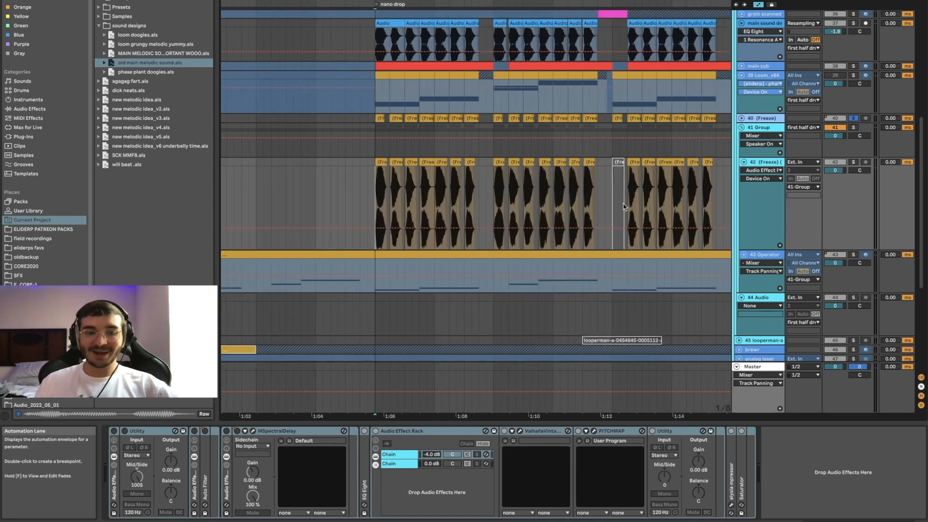
click(853, 162)
click(761, 170)
click(753, 156)
click(757, 166)
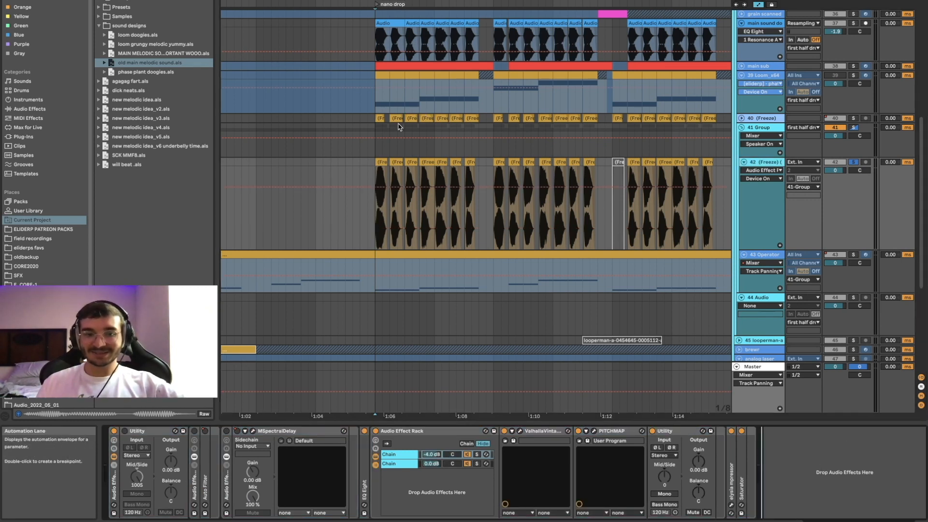
key(space)
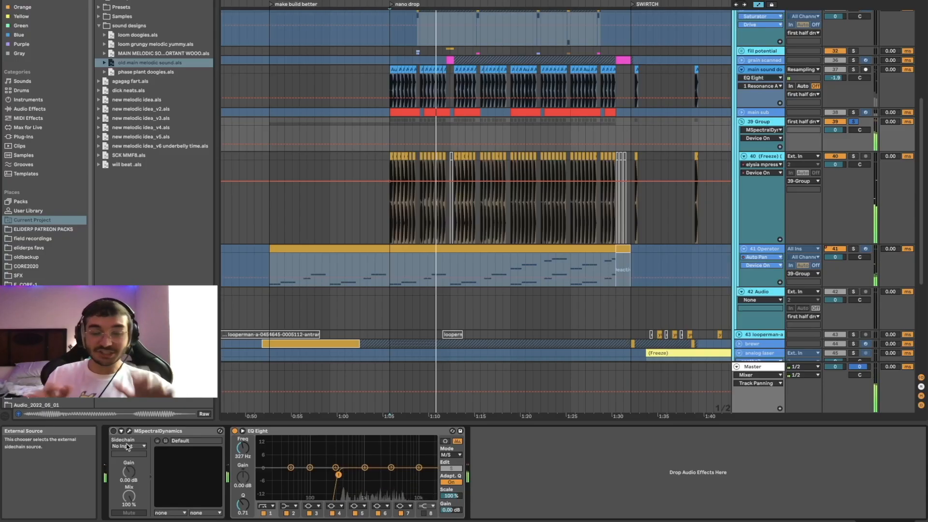
- View the MSpectralDynamics settings on the 39 Group in the plug-in window, and return to the frozen track's clips at the nano drop
click(130, 431)
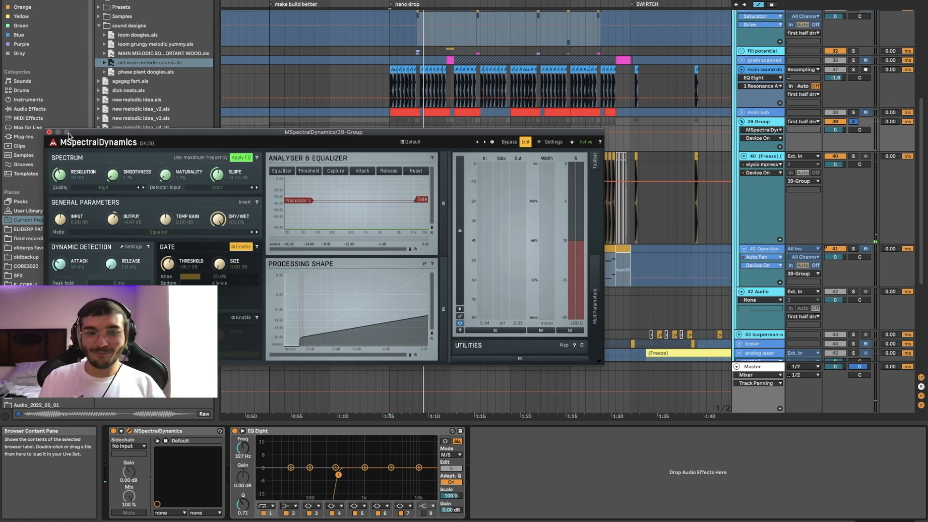
click(49, 132)
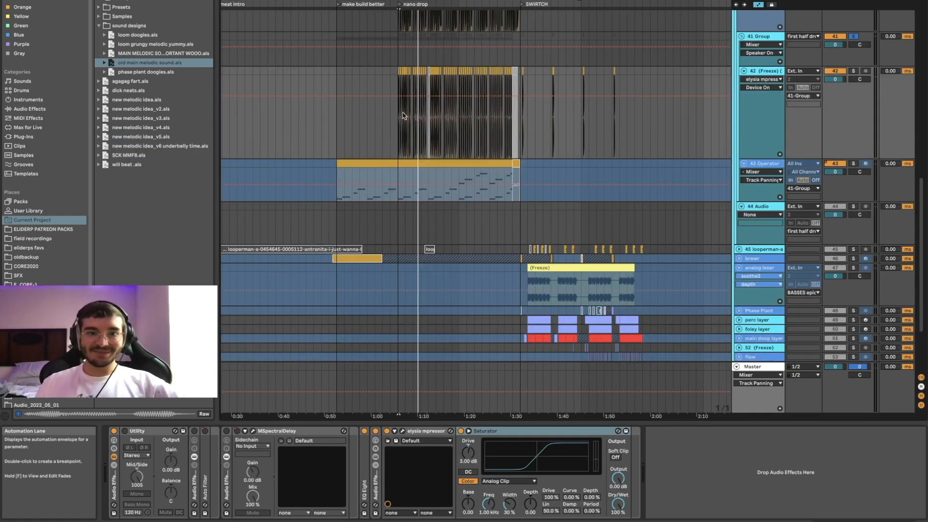
scroll(404, 116, up, 5)
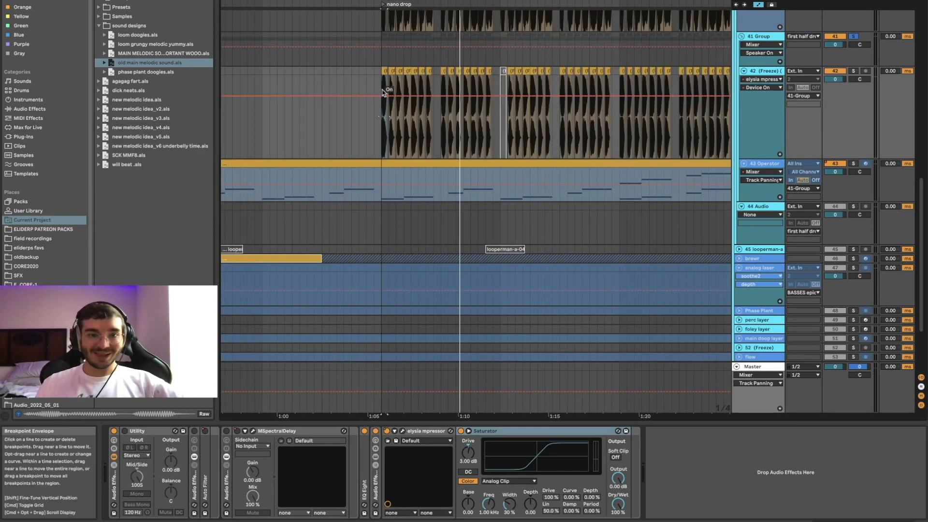